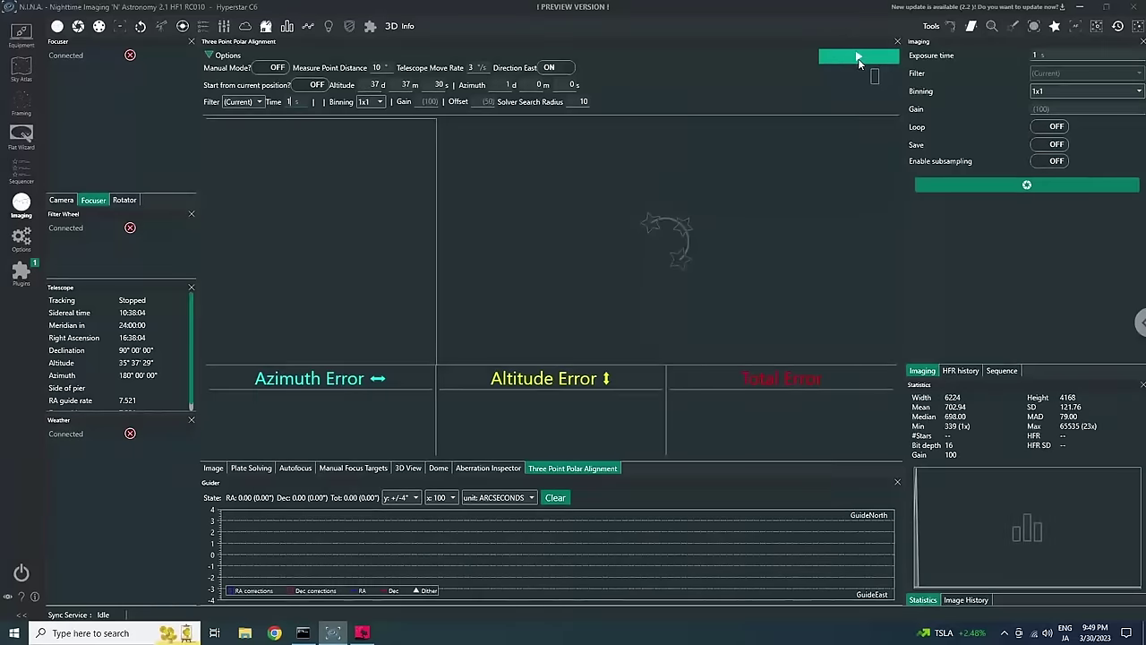
# - Run the three-point polar alignment with 1 s exposures through the error adjustment phase, and stop it
pyautogui.click(858, 58)
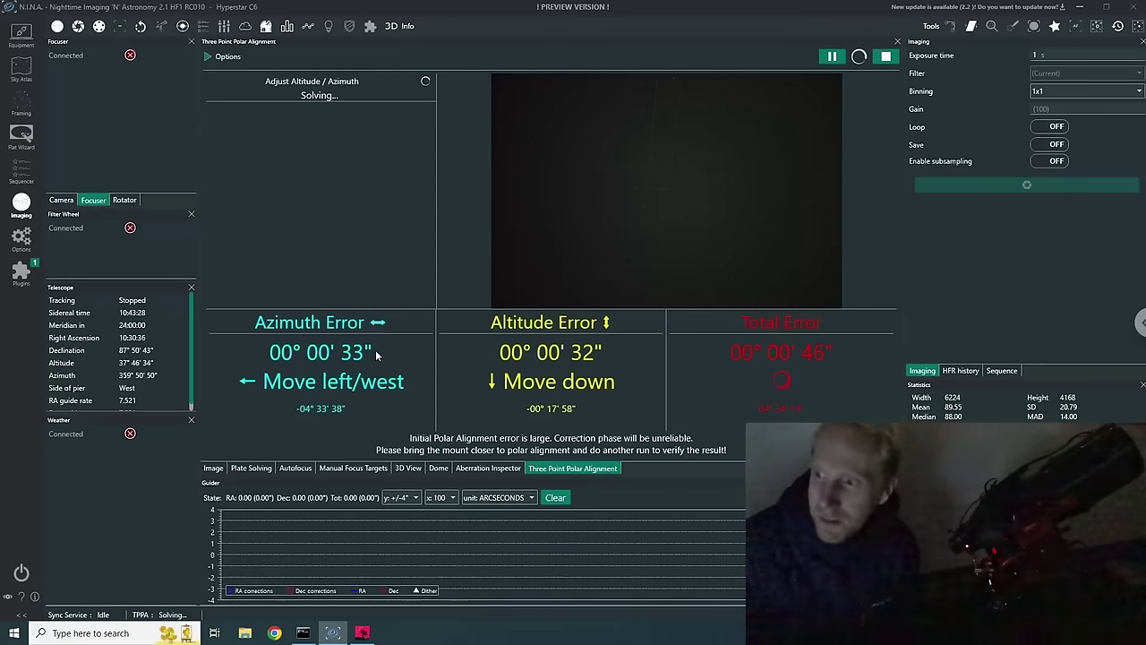
pyautogui.click(892, 58)
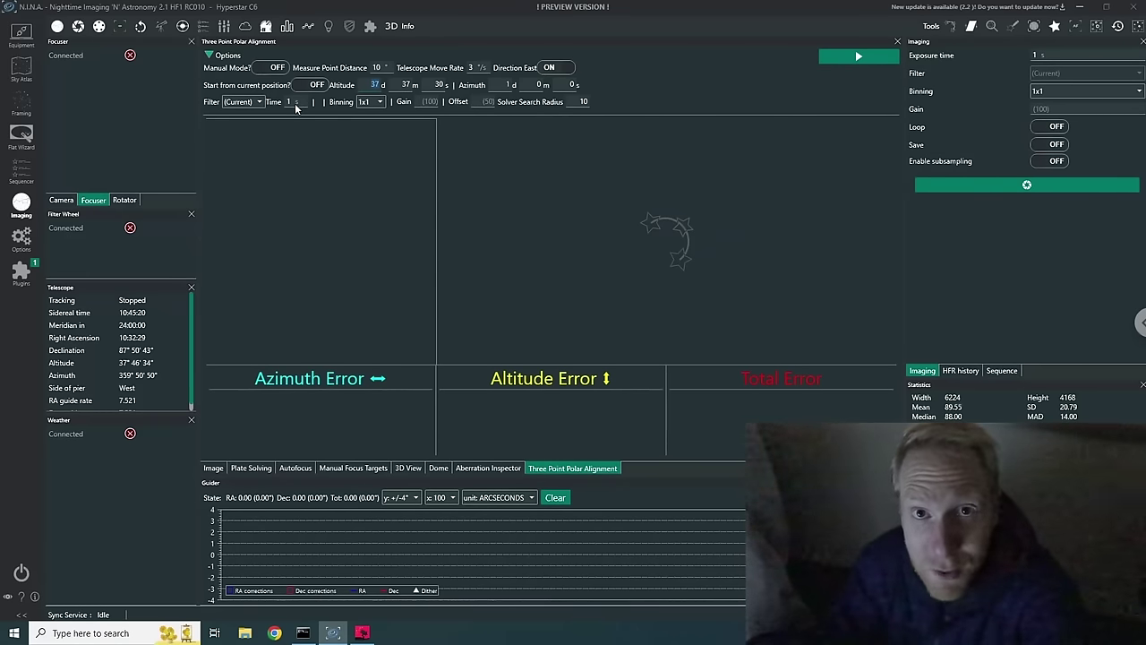
# - Load a framing image of M 66 from the HIPS 2 FITS Sky Survey
pyautogui.click(15, 114)
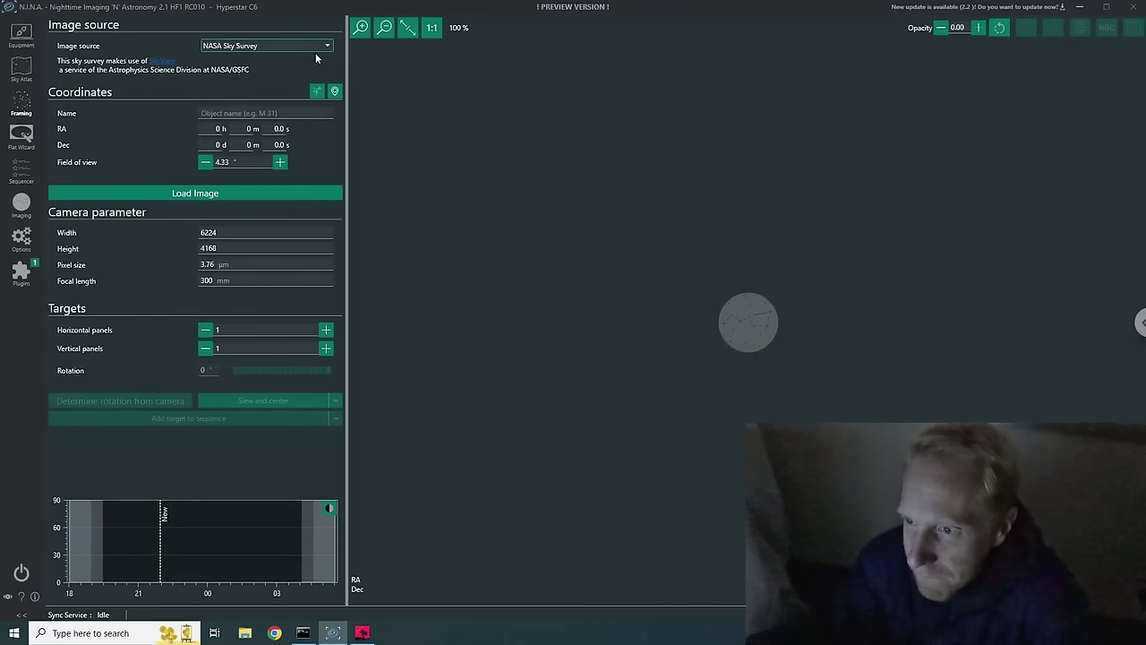
pyautogui.scroll(-1, 317, 52)
pyautogui.click(234, 103)
pyautogui.write('M6')
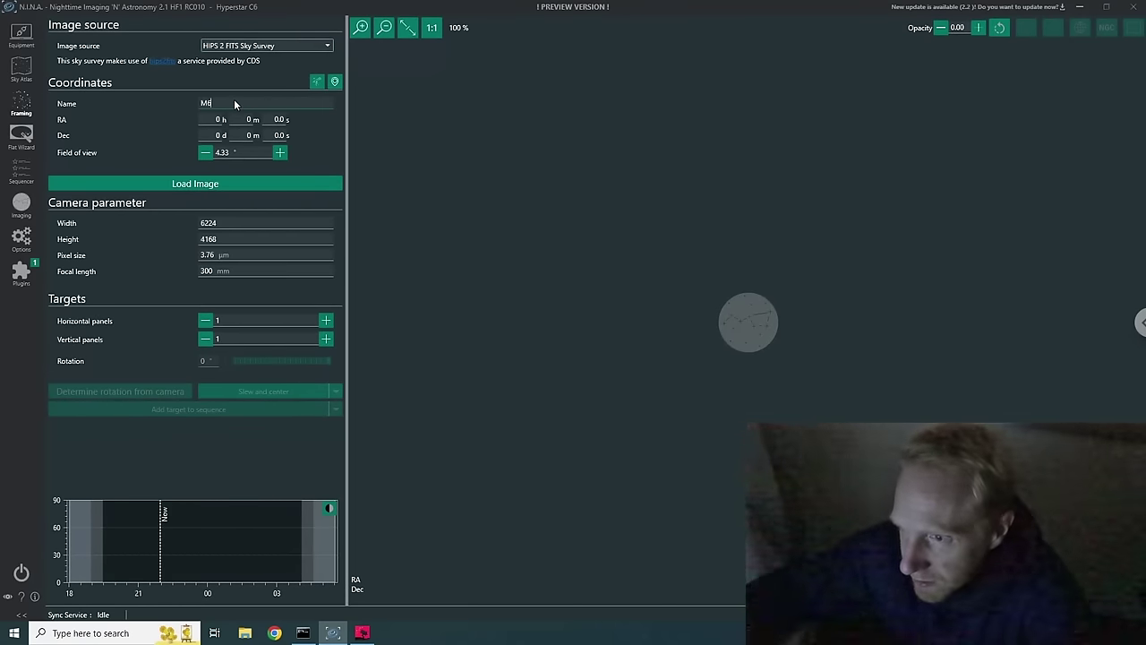
pyautogui.write('6')
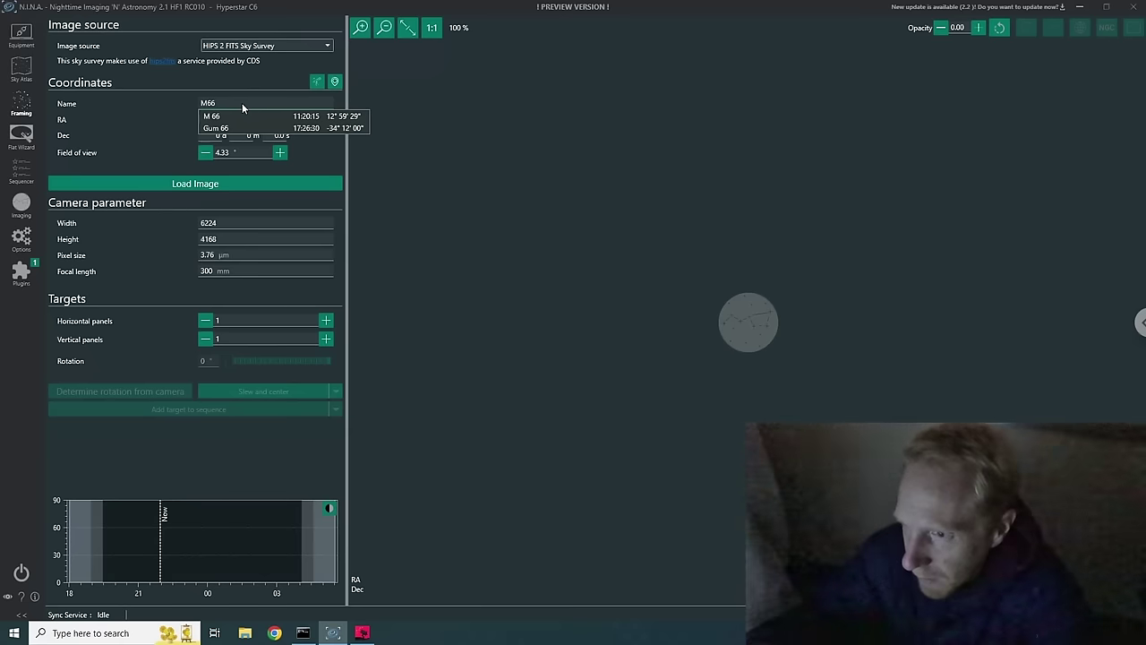
pyautogui.click(224, 117)
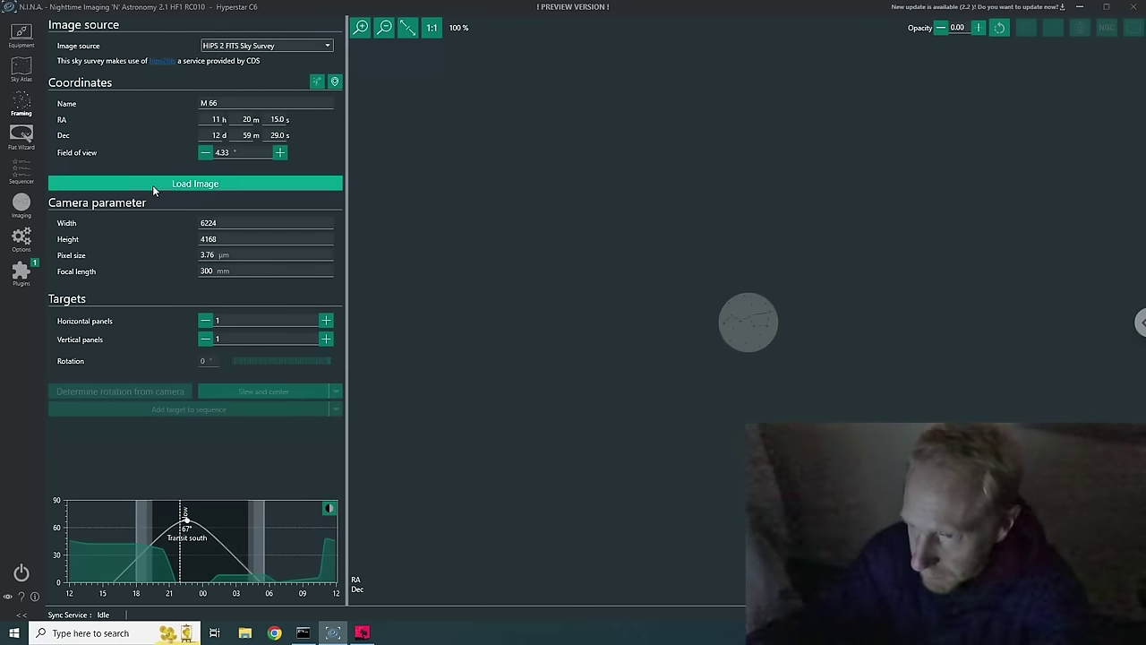
pyautogui.click(223, 105)
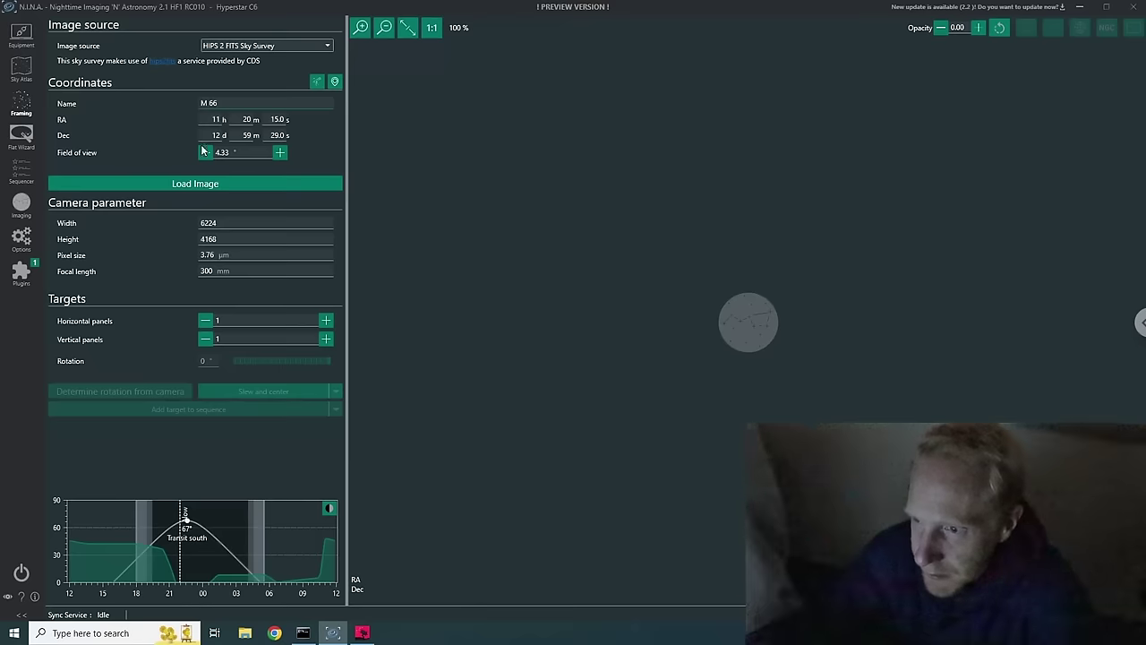
pyautogui.click(179, 183)
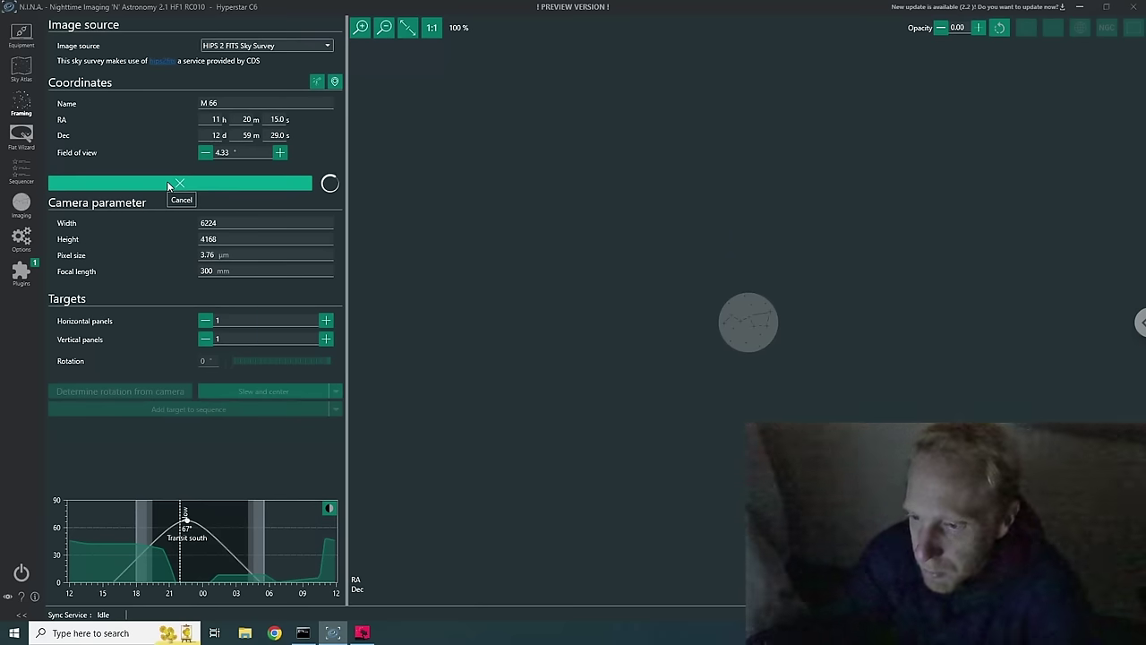
# - Switch to the ASI Mount ASCOM Server to send the mount home, and minimize its window
pyautogui.click(361, 632)
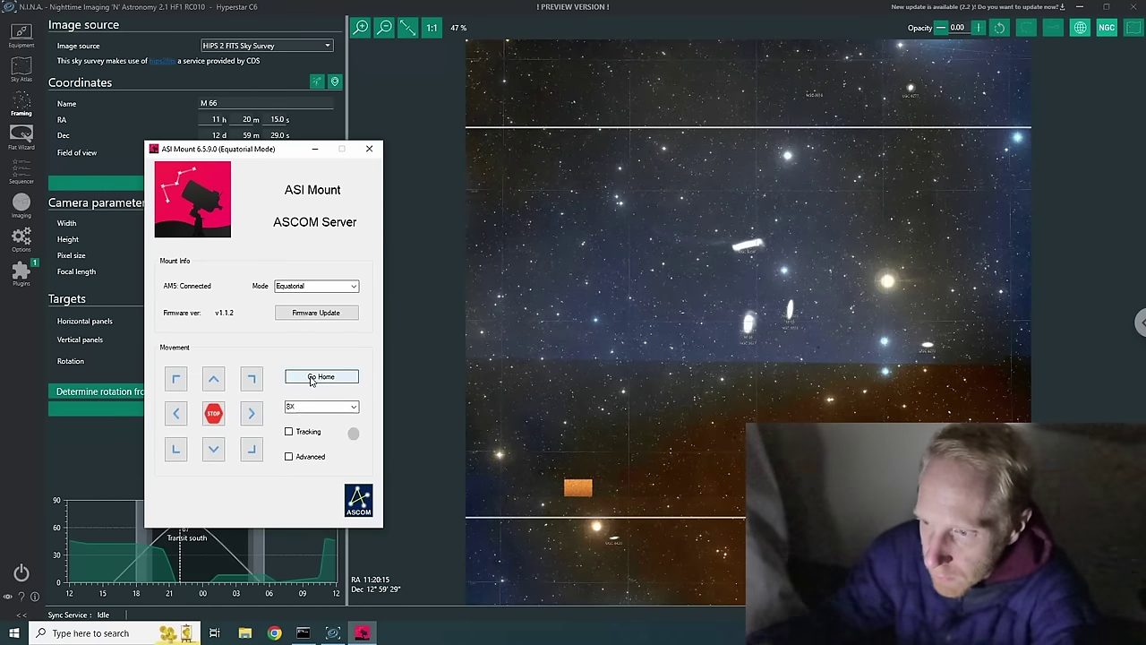
pyautogui.click(314, 150)
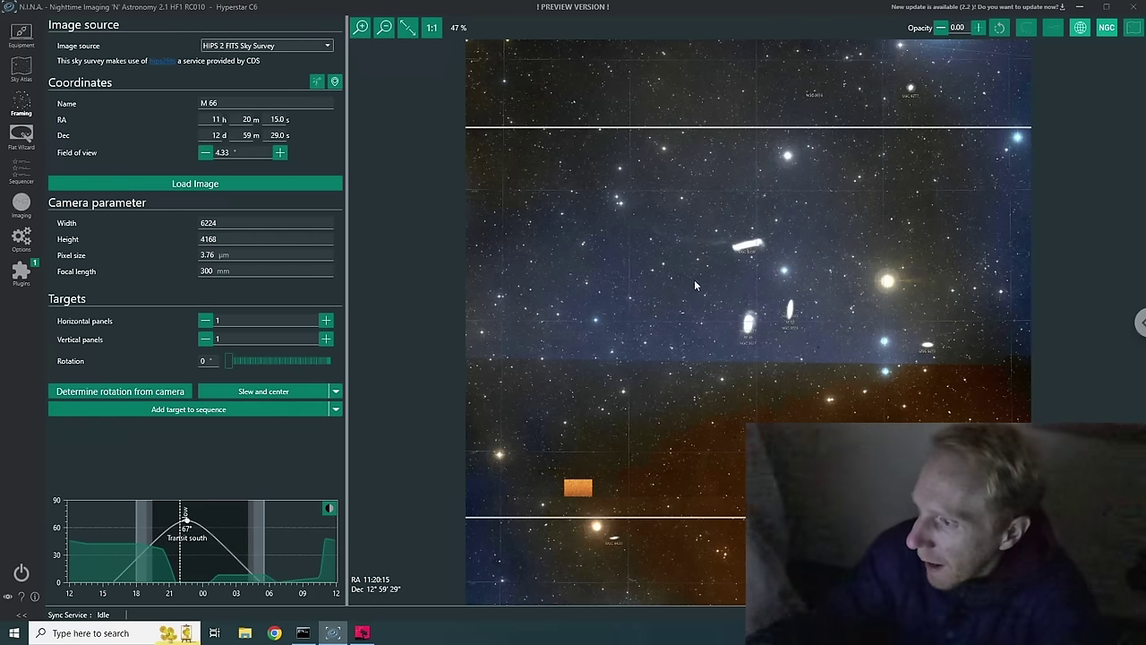
# - Reframe M 66 to about RA 11h 19m 48s, Dec 13° 16' 45", and add it to the sequence using SEQUENCE TEMPLATE
pyautogui.moveTo(797, 330); pyautogui.dragTo(793, 301)
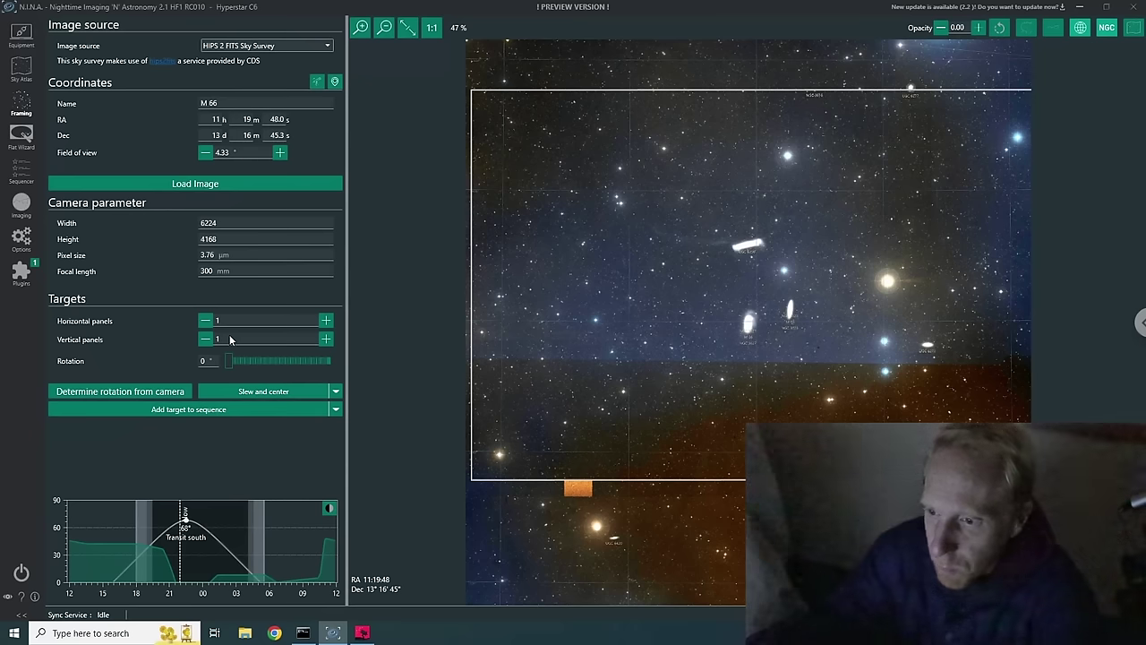
pyautogui.click(208, 408)
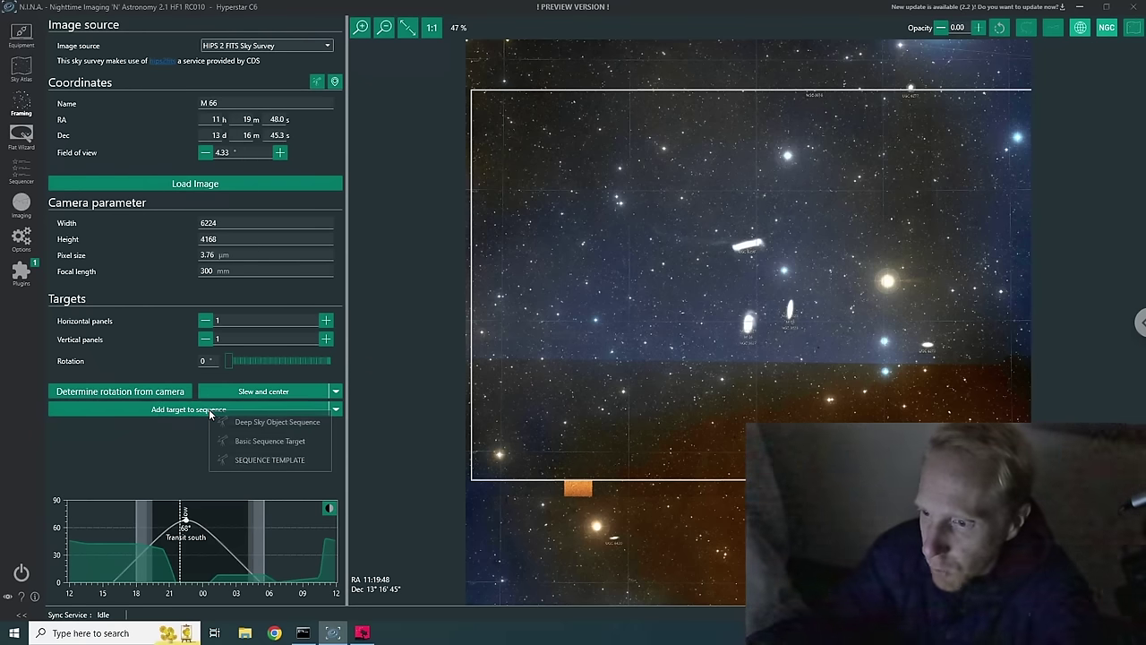
pyautogui.click(266, 460)
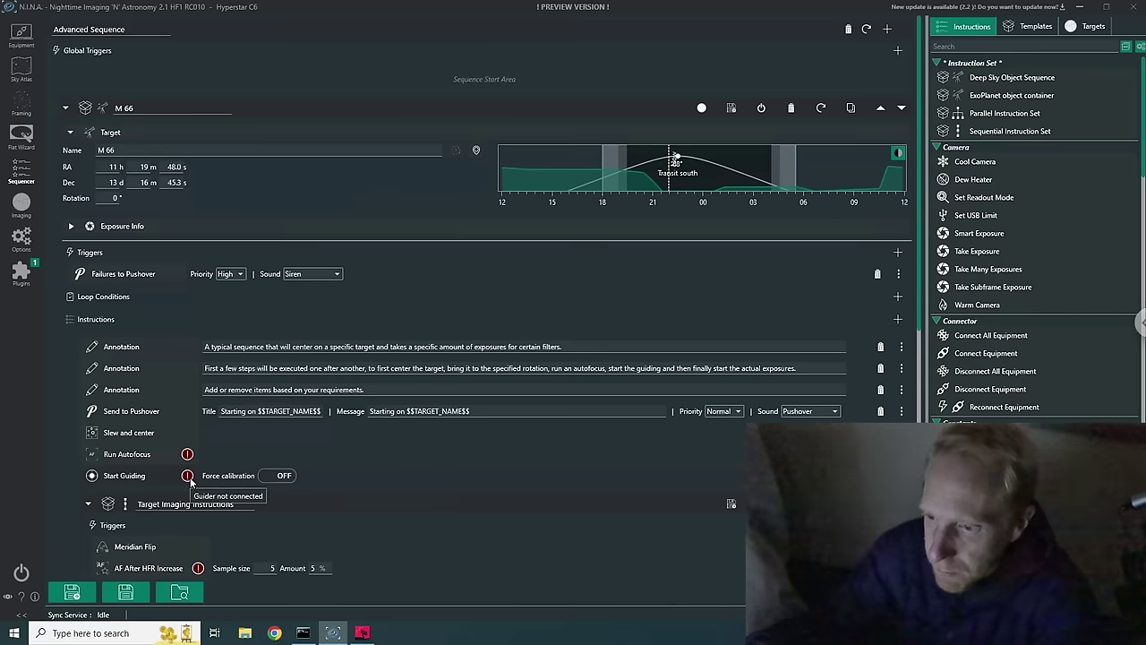
# - Connect the manual filter wheel in the equipment settings
pyautogui.moveTo(188, 455)
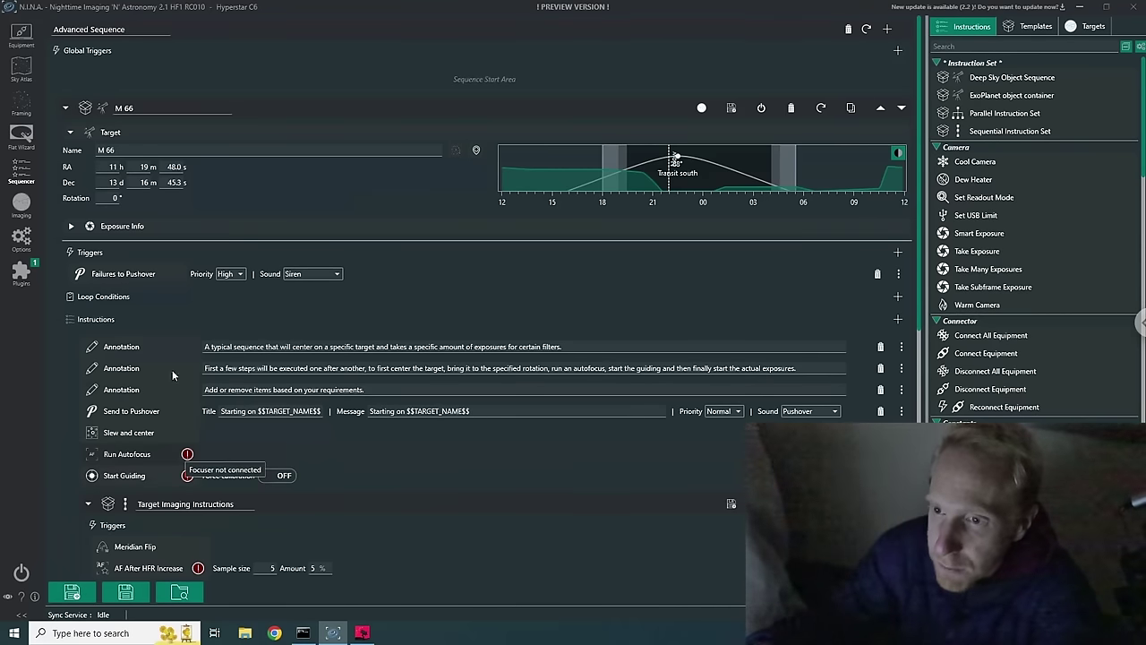
pyautogui.click(22, 45)
pyautogui.click(65, 72)
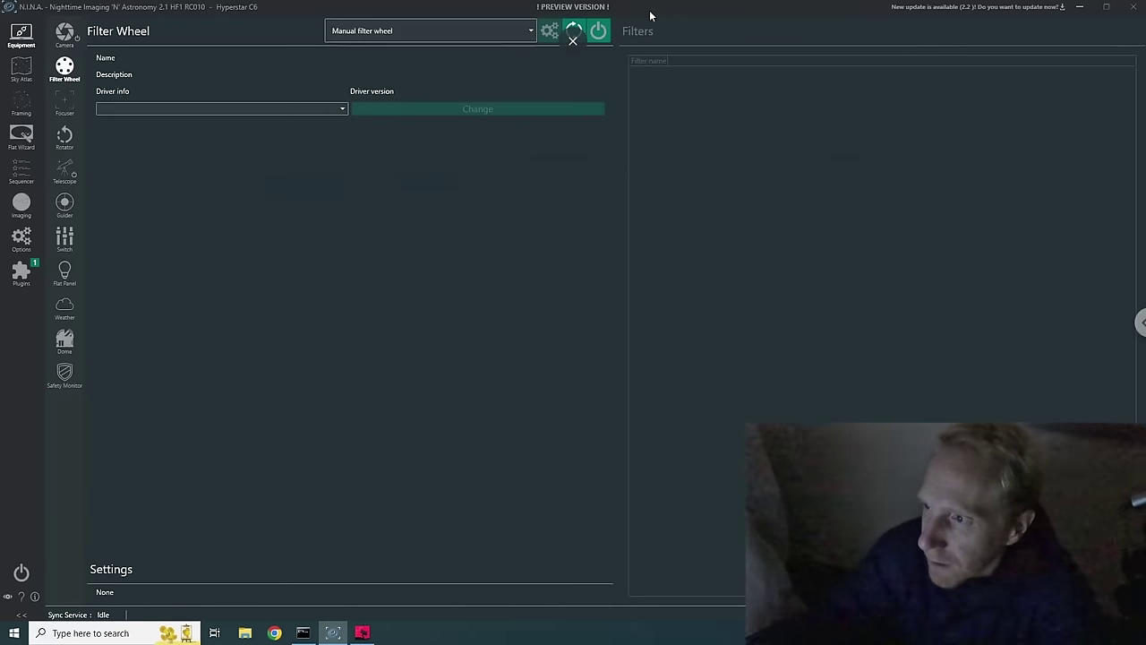
pyautogui.click(599, 31)
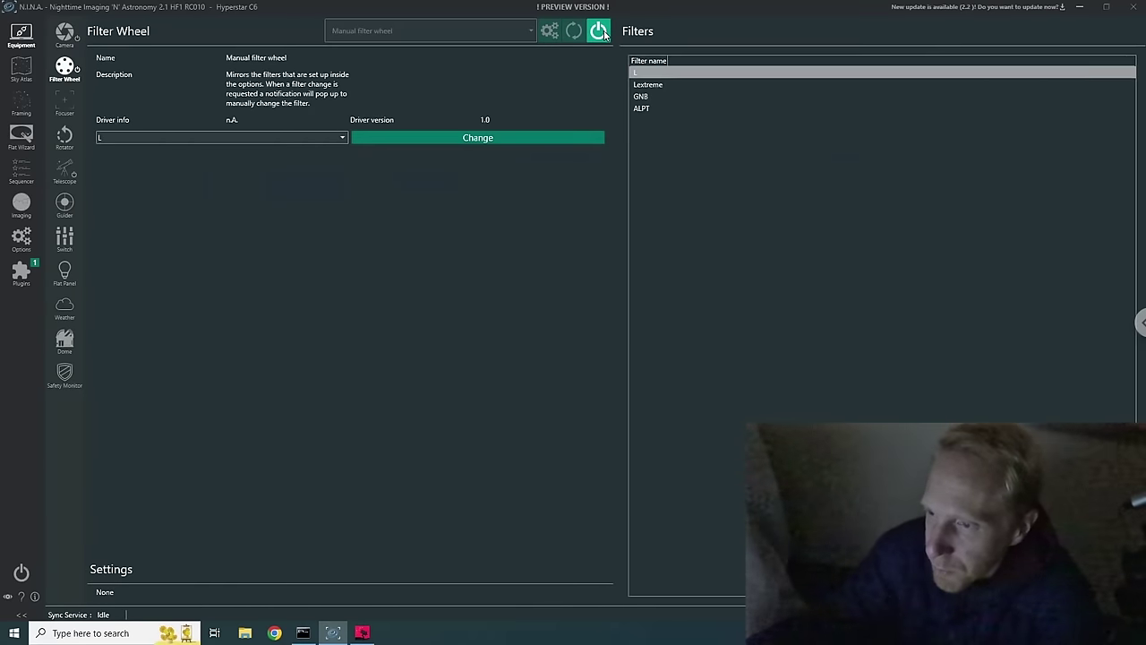
# - Change the active filter of the manual filter wheel to GNB and confirm the filter swap
pyautogui.click(331, 137)
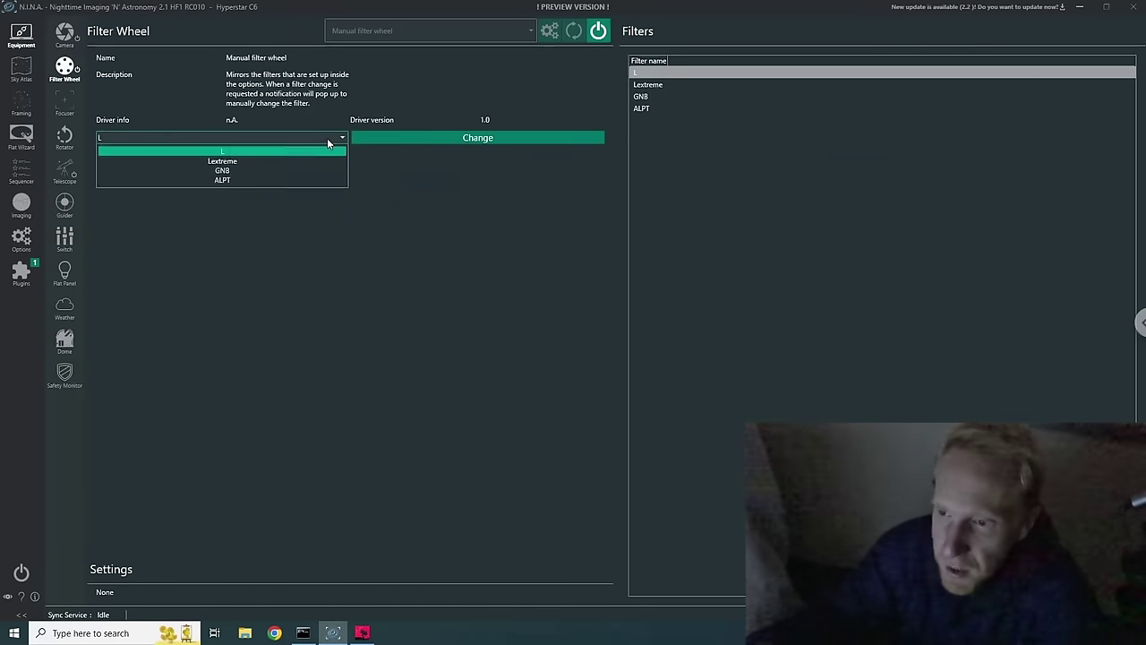
pyautogui.click(207, 172)
pyautogui.click(402, 139)
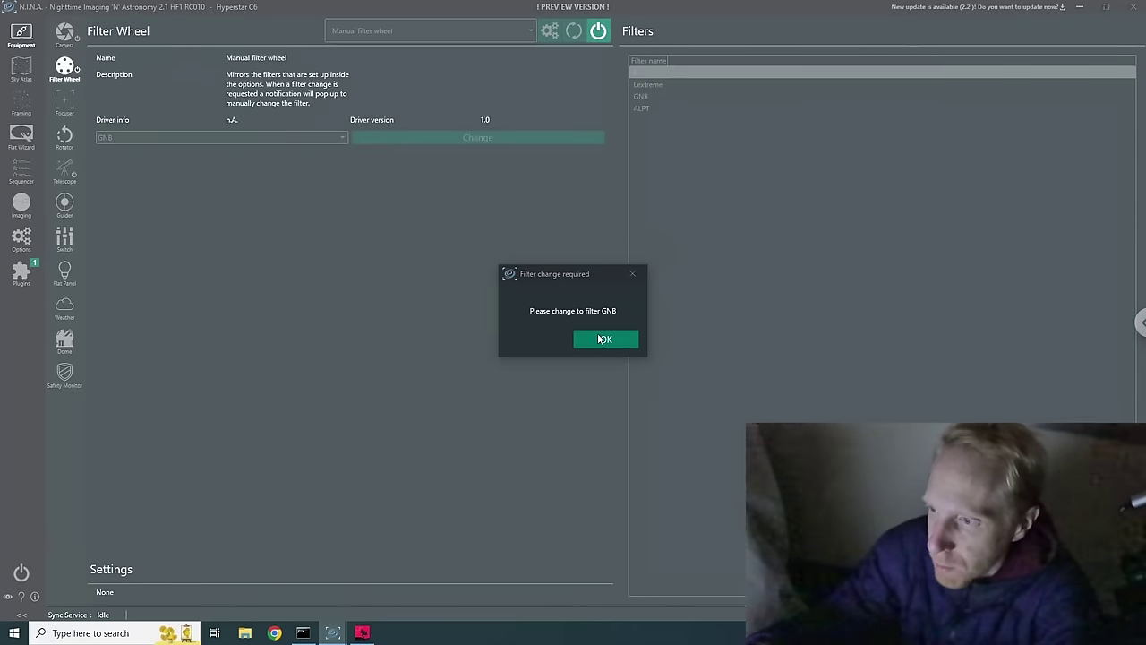
pyautogui.click(600, 340)
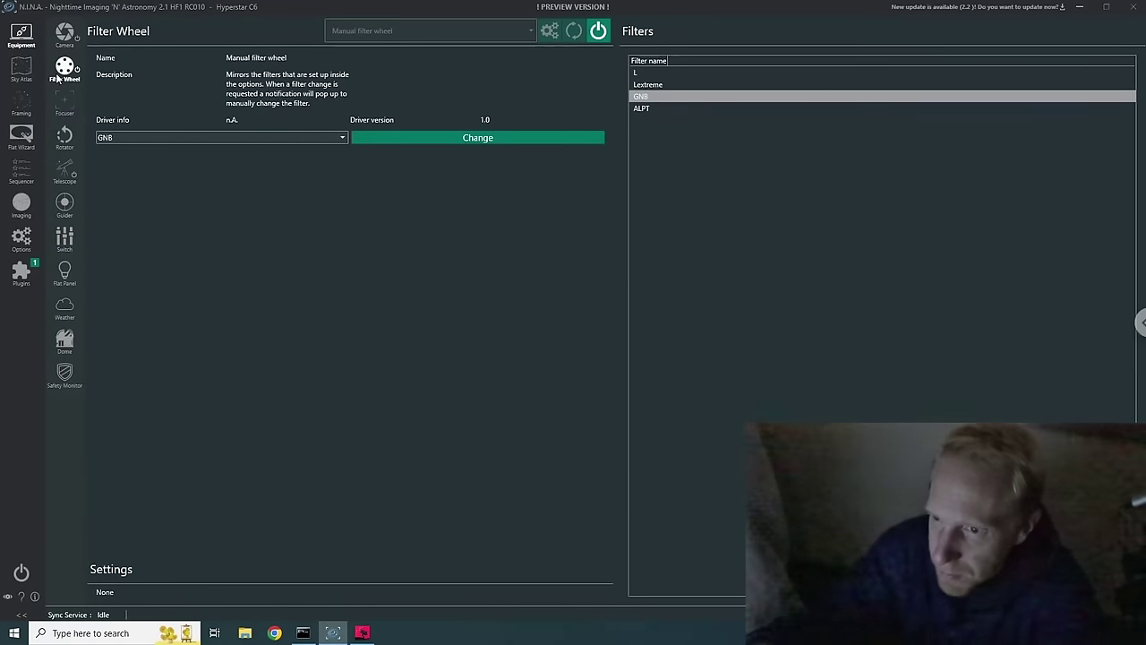
# - Connect the Celestron USB Focuser and the PHD2 guider, and return to N.I.N.A
pyautogui.click(66, 100)
pyautogui.click(599, 36)
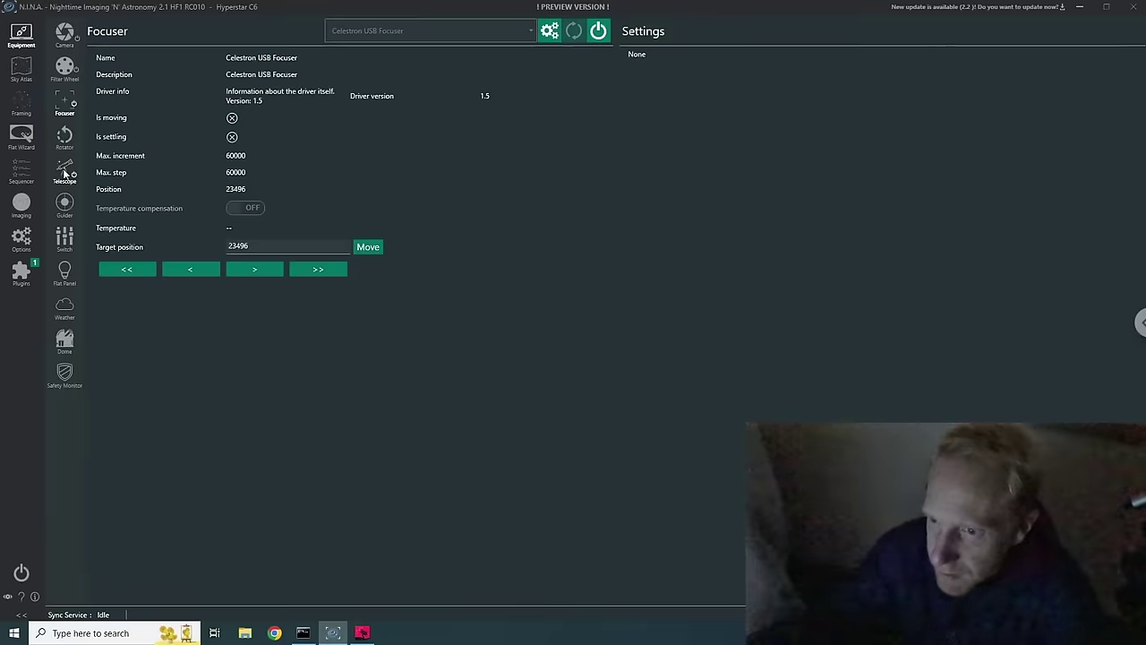
pyautogui.click(64, 170)
pyautogui.click(65, 204)
pyautogui.click(599, 33)
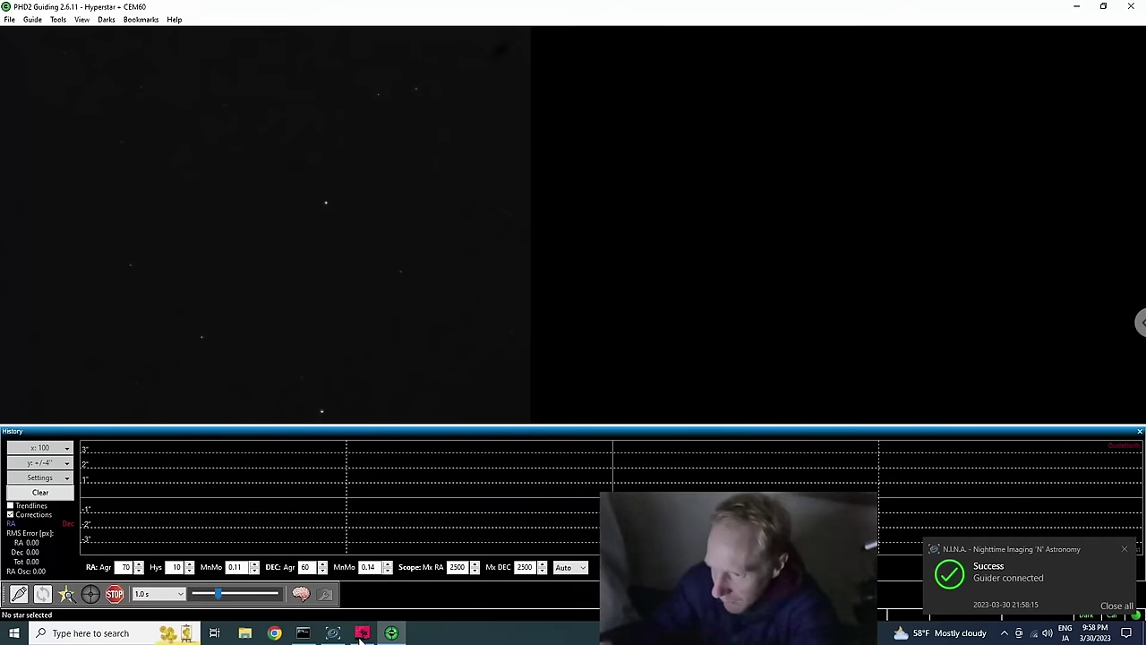
pyautogui.click(333, 633)
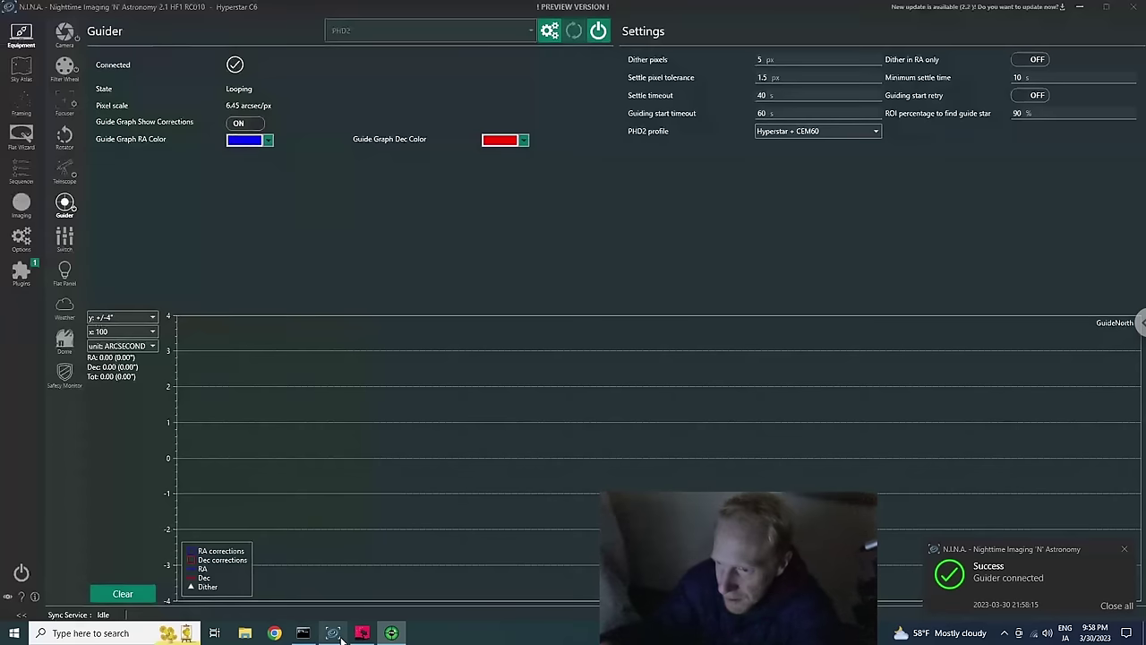
# - Delete the Loop While Next Target Is Below Altitude condition from the sequence's 20x300s set
pyautogui.click(21, 174)
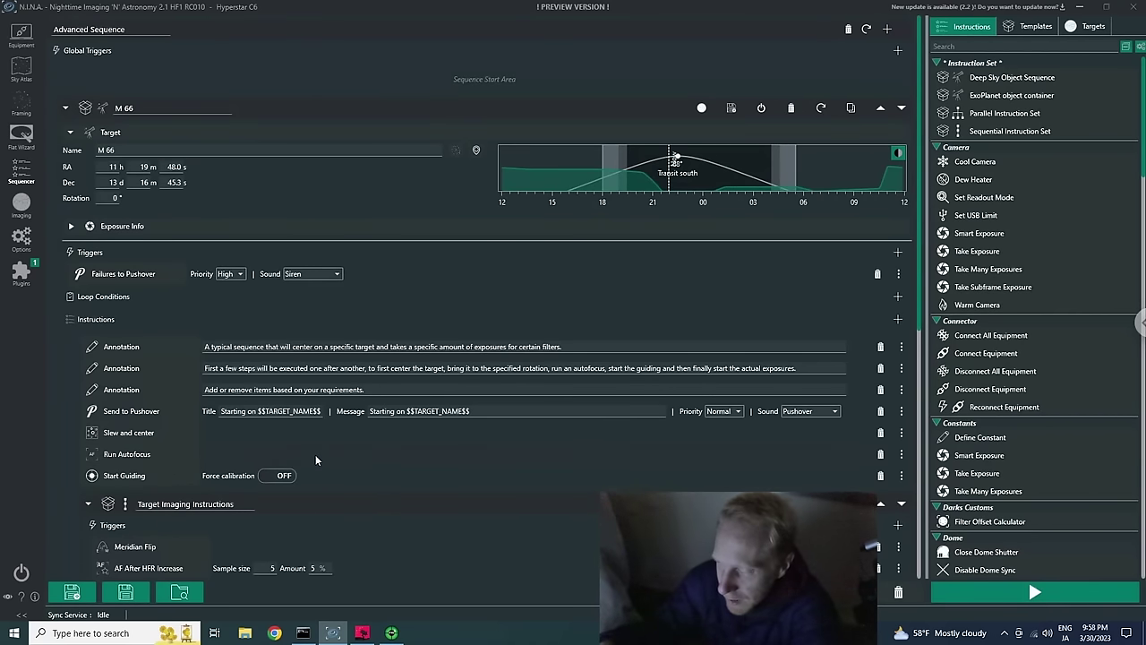
pyautogui.scroll(-7, 315, 454)
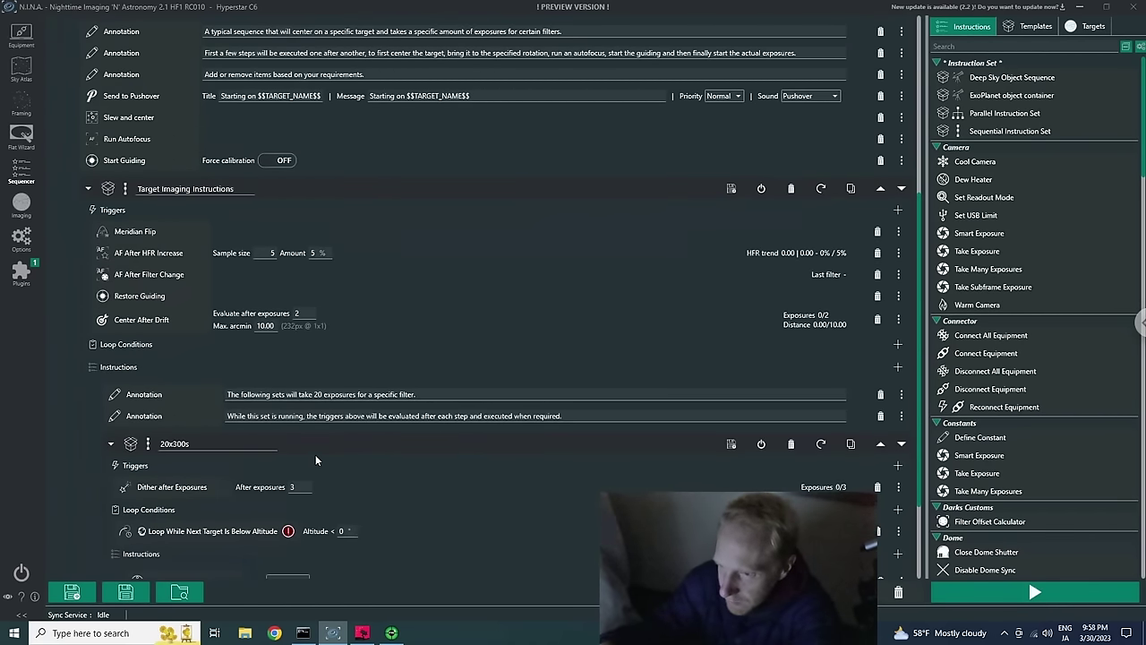
pyautogui.scroll(-3, 401, 350)
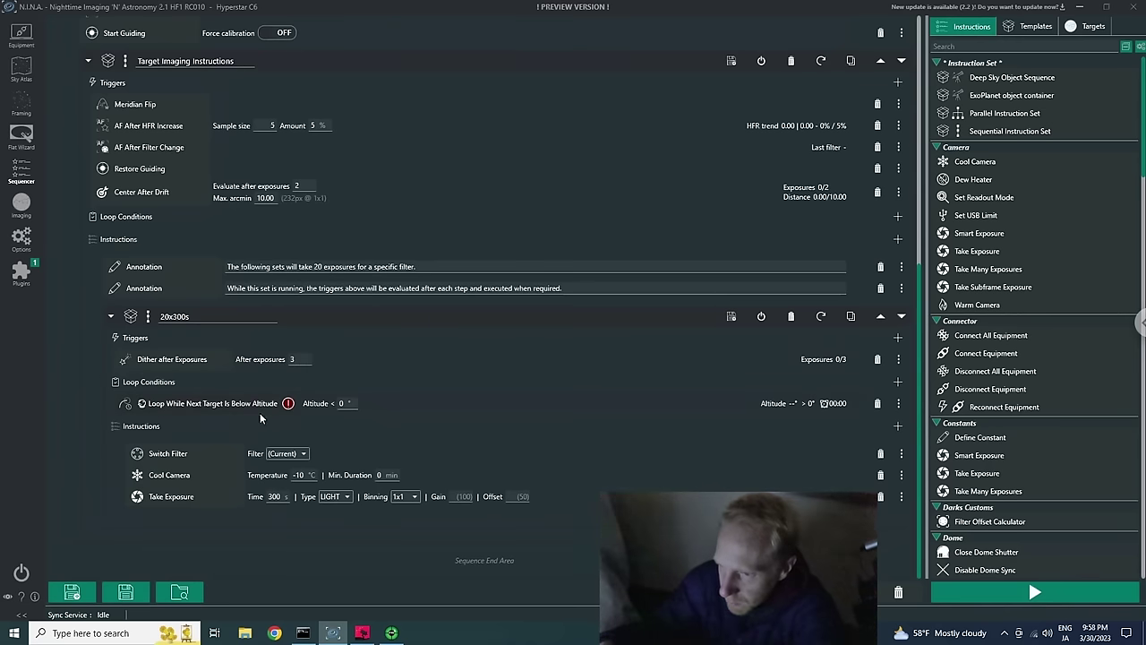
pyautogui.click(878, 404)
# - Add a Loop until Altitude Below condition to the 20x300s set's loop conditions
pyautogui.scroll(10, 816, 263)
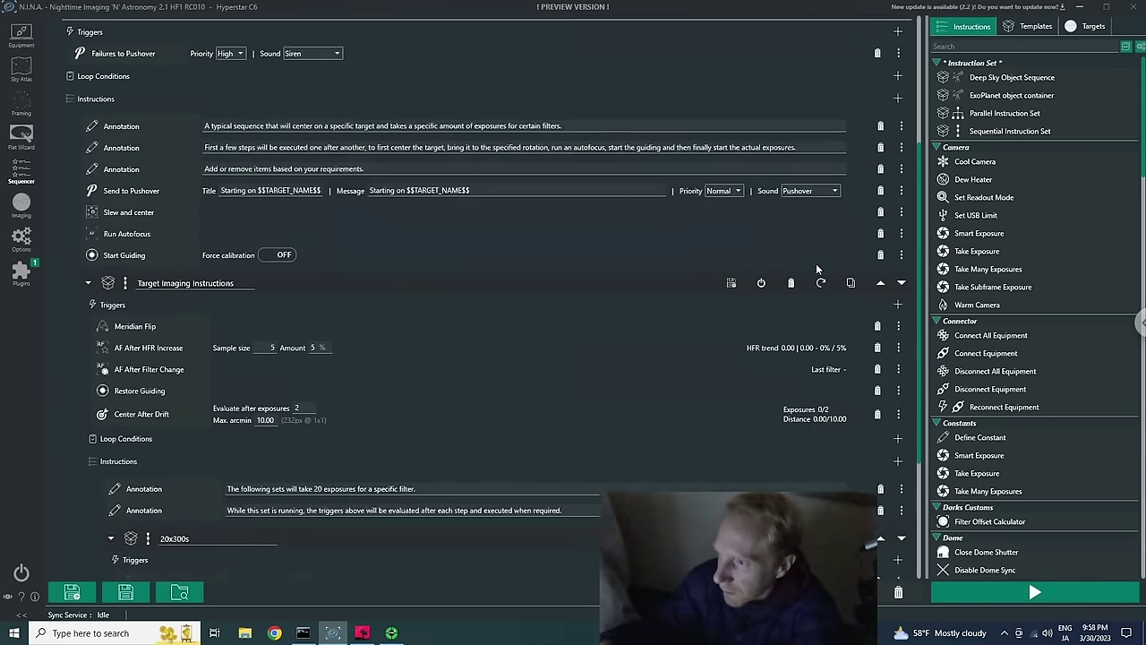
pyautogui.scroll(-10, 1005, 336)
pyautogui.scroll(-10, 1007, 340)
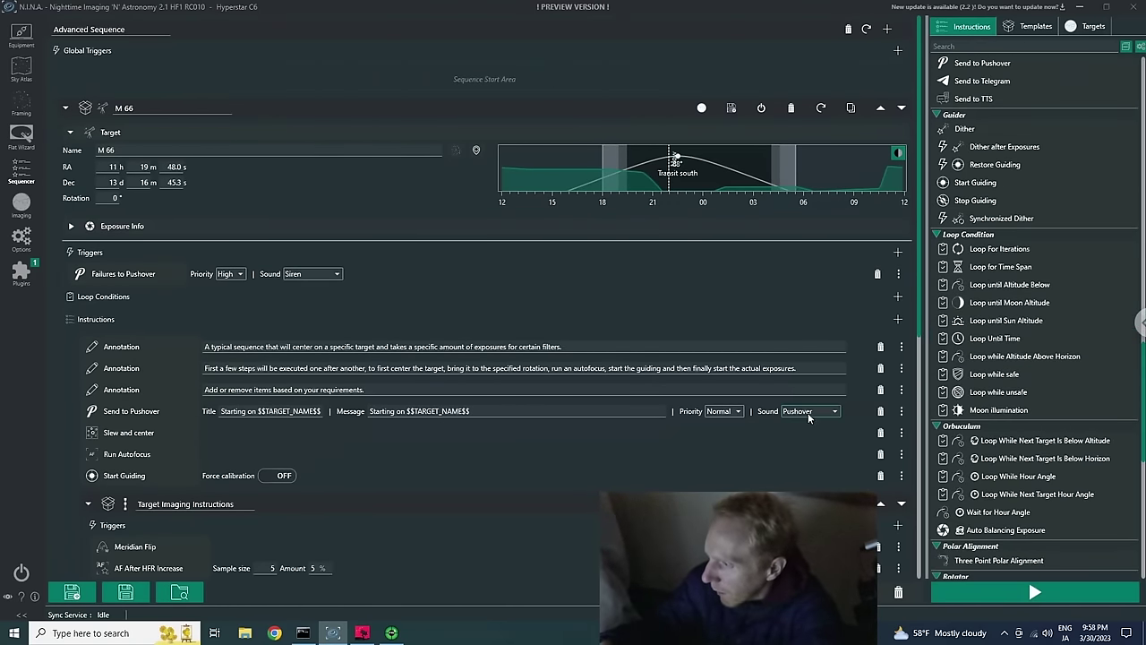
pyautogui.scroll(-8, 807, 413)
pyautogui.moveTo(1011, 286); pyautogui.dragTo(226, 411)
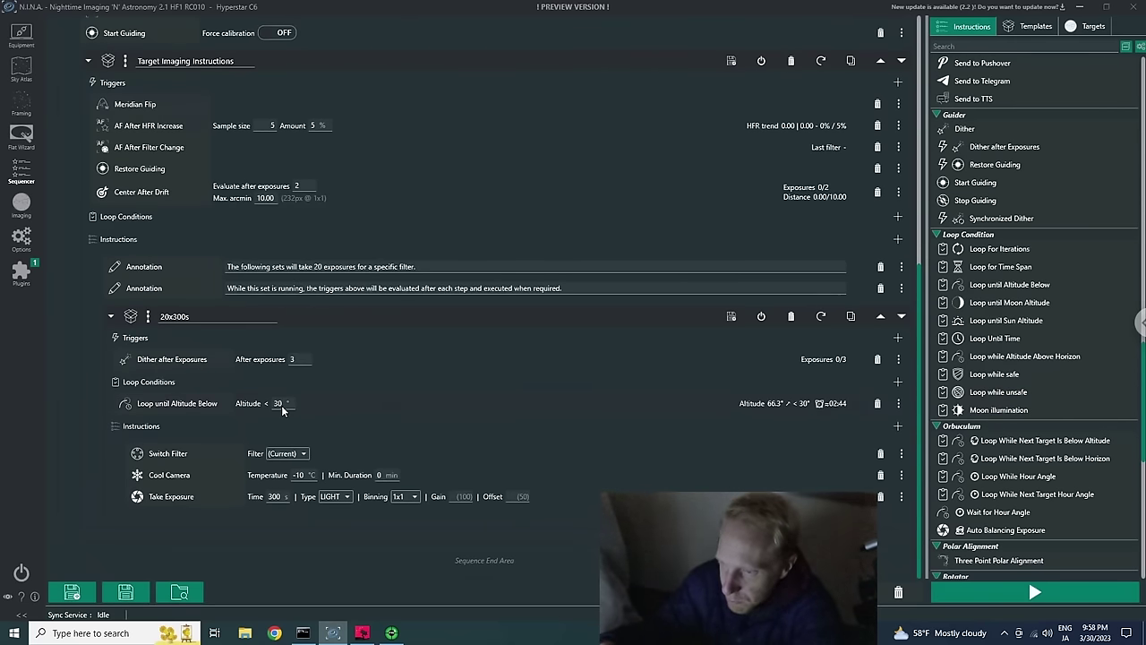
# - Set the Take Exposure time in the 20x300s set to 60 s
pyautogui.doubleClick(276, 497)
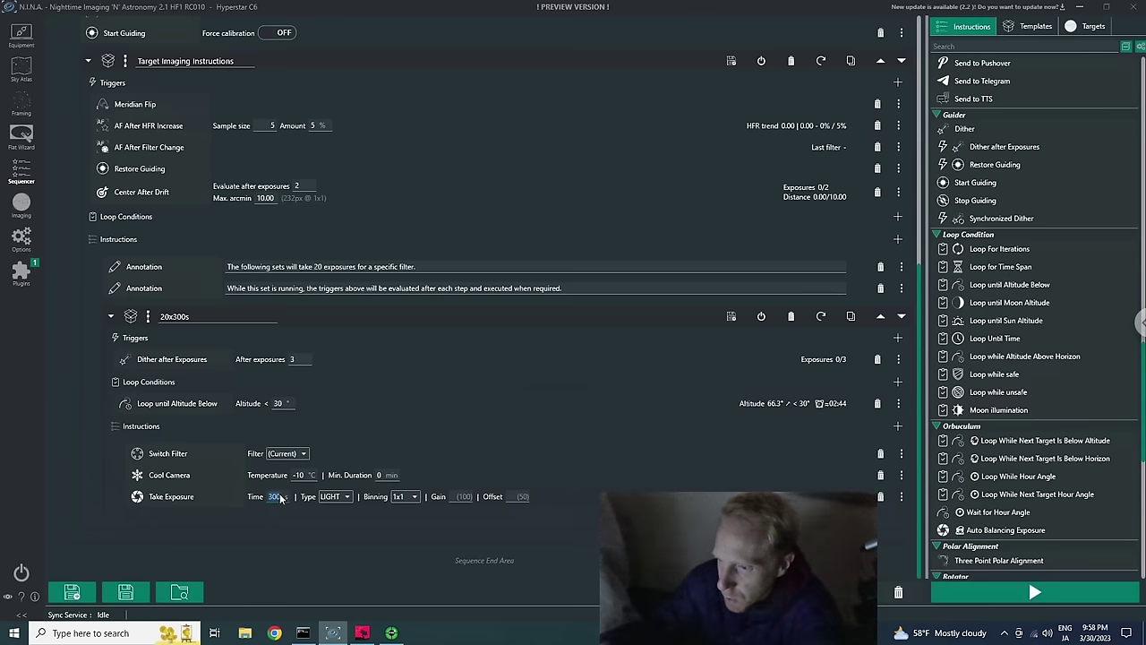
pyautogui.write('60')
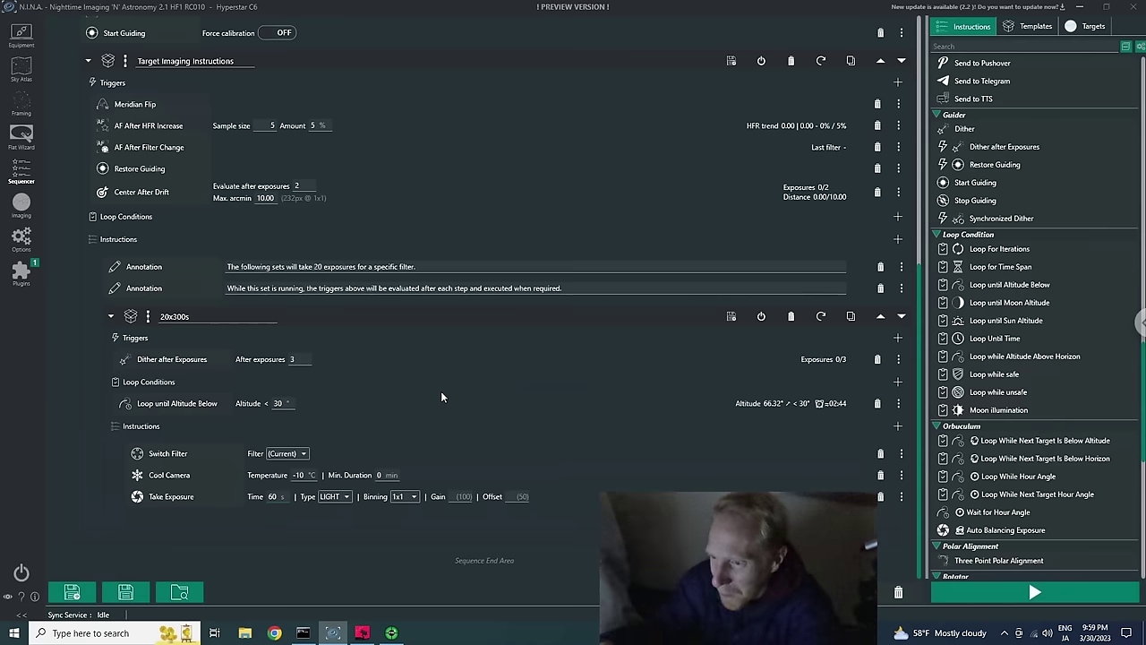
# - Set Dither after Exposures to 10 exposures and have Center After Drift evaluate after 10 exposures
pyautogui.doubleClick(302, 361)
pyautogui.write('10')
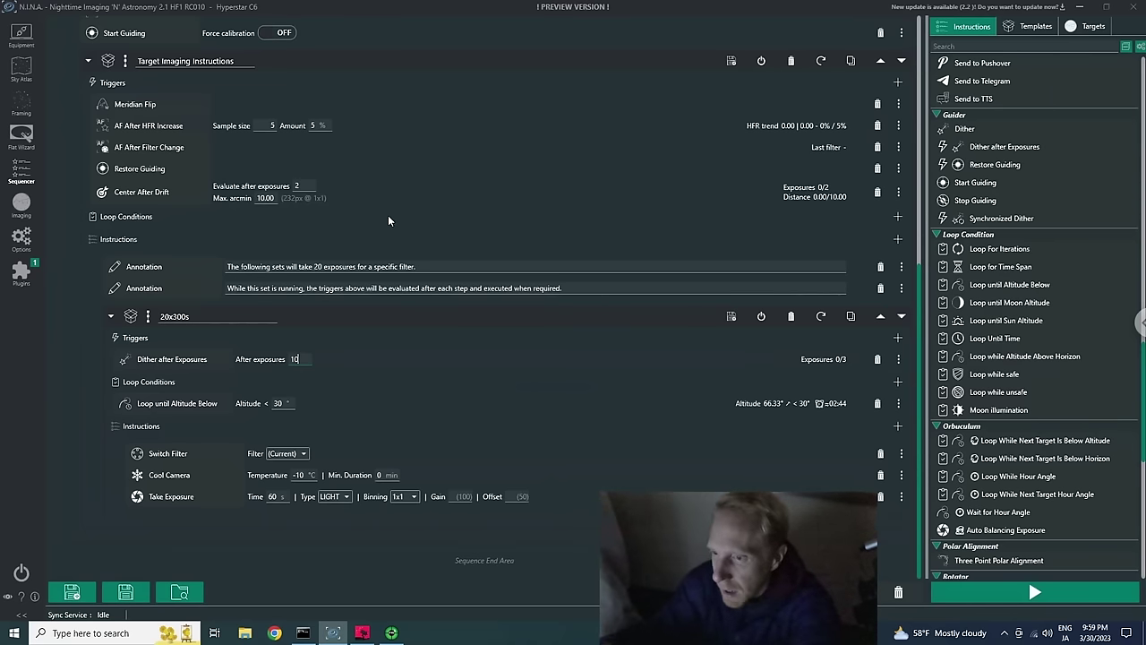
pyautogui.click(299, 186)
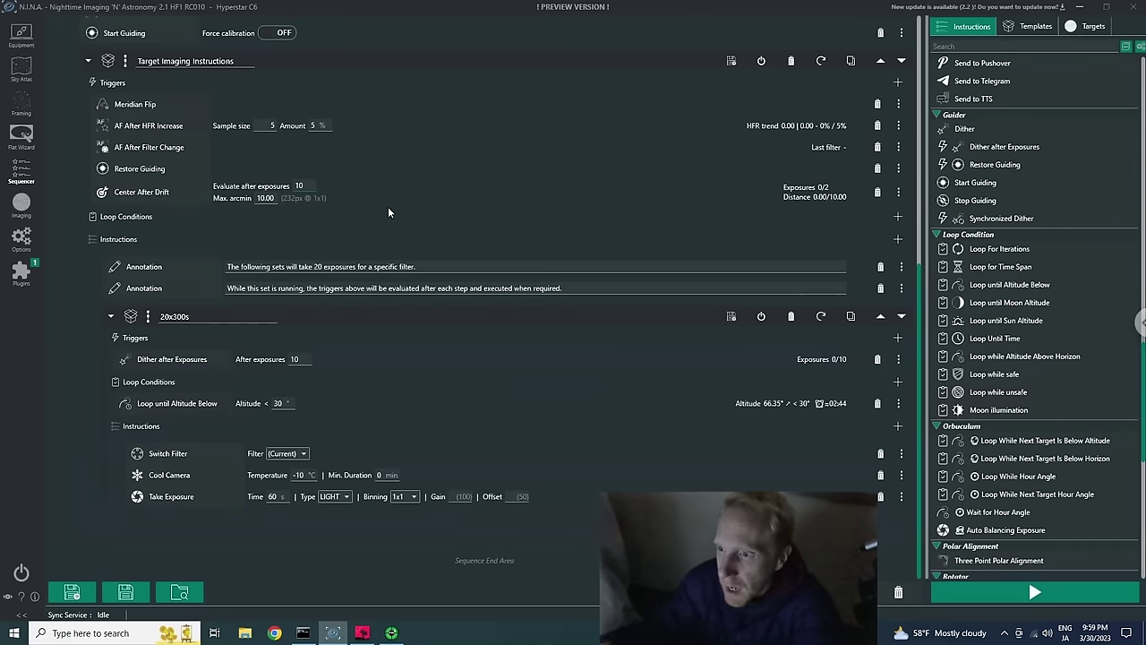
# - Insert the Basic Sequence Startup template in the start area, before the M 66 target
pyautogui.scroll(10, 388, 213)
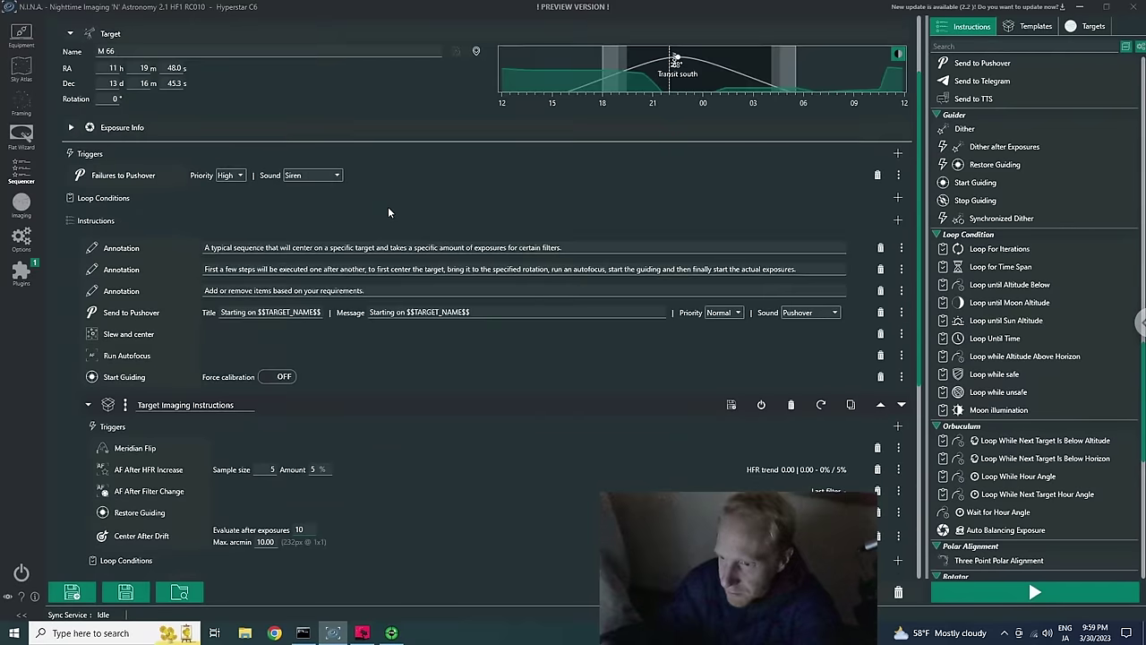
pyautogui.click(1036, 26)
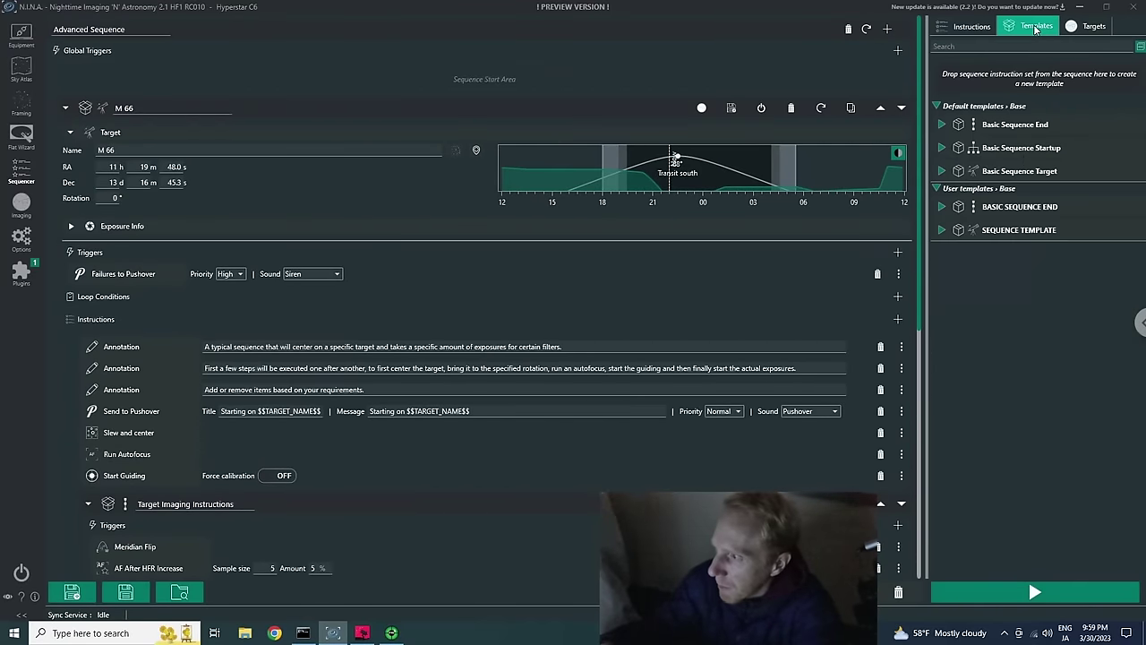
pyautogui.moveTo(1012, 148); pyautogui.dragTo(486, 78)
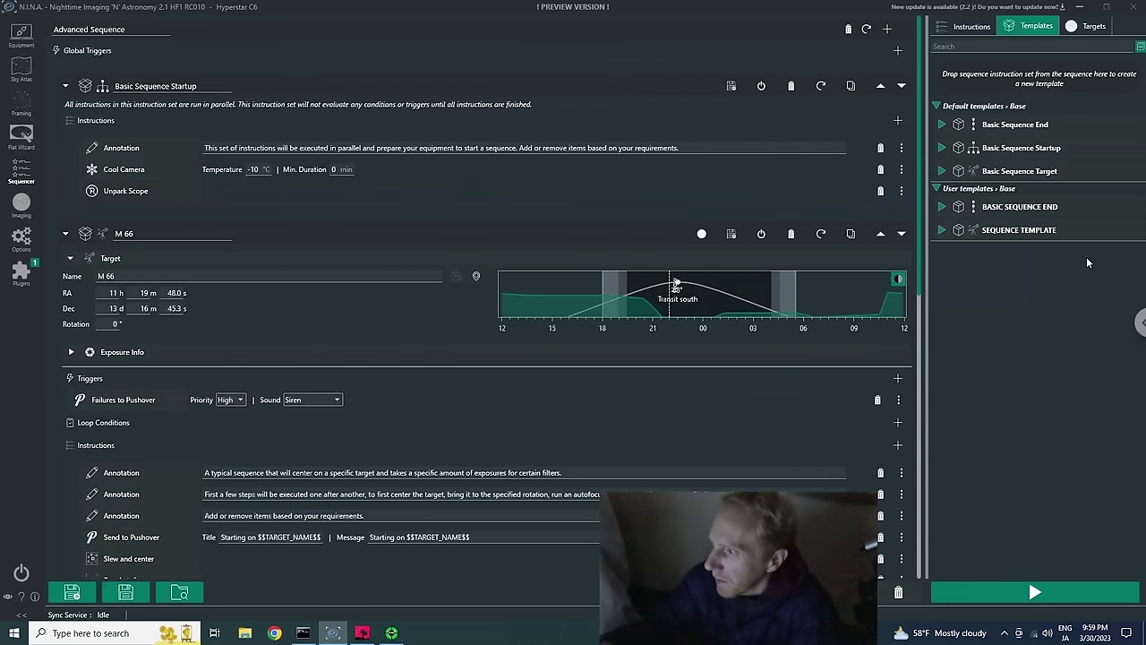
# - Insert the user template BASIC SEQUENCE END in the sequence end area, below the M 66 target
pyautogui.scroll(-4, 718, 298)
pyautogui.scroll(-2, 717, 298)
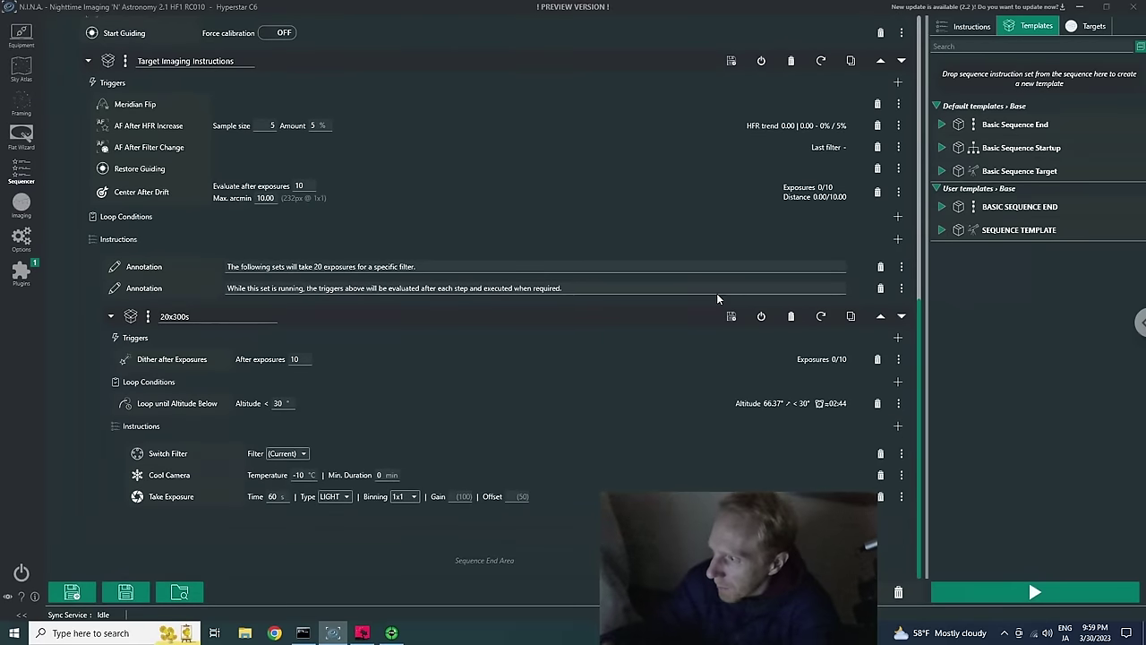
pyautogui.moveTo(994, 212); pyautogui.dragTo(388, 562)
pyautogui.scroll(-3, 602, 411)
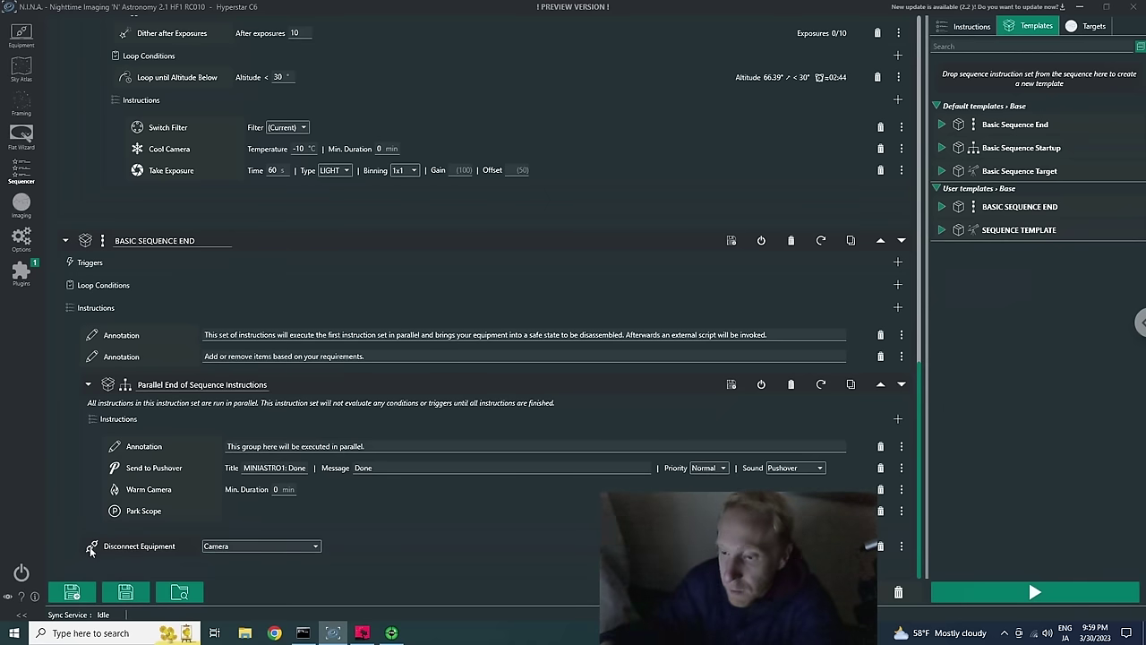
# - Look up the installed Connector plugin's details and return to the advanced sequence
pyautogui.click(21, 271)
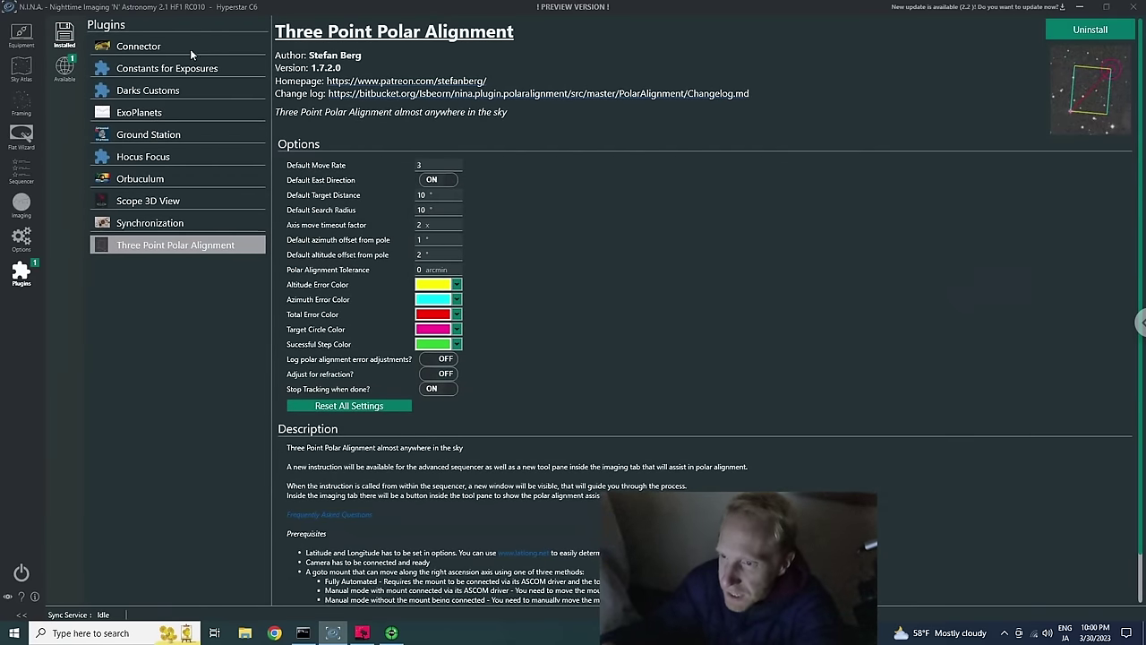
pyautogui.click(138, 47)
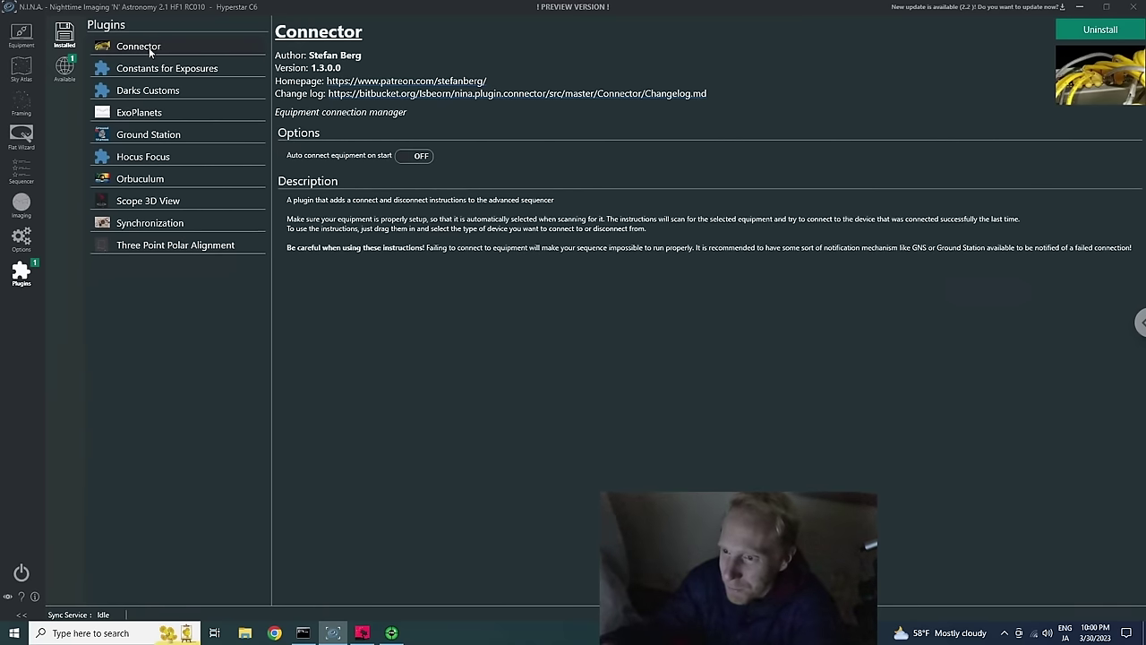
pyautogui.click(141, 47)
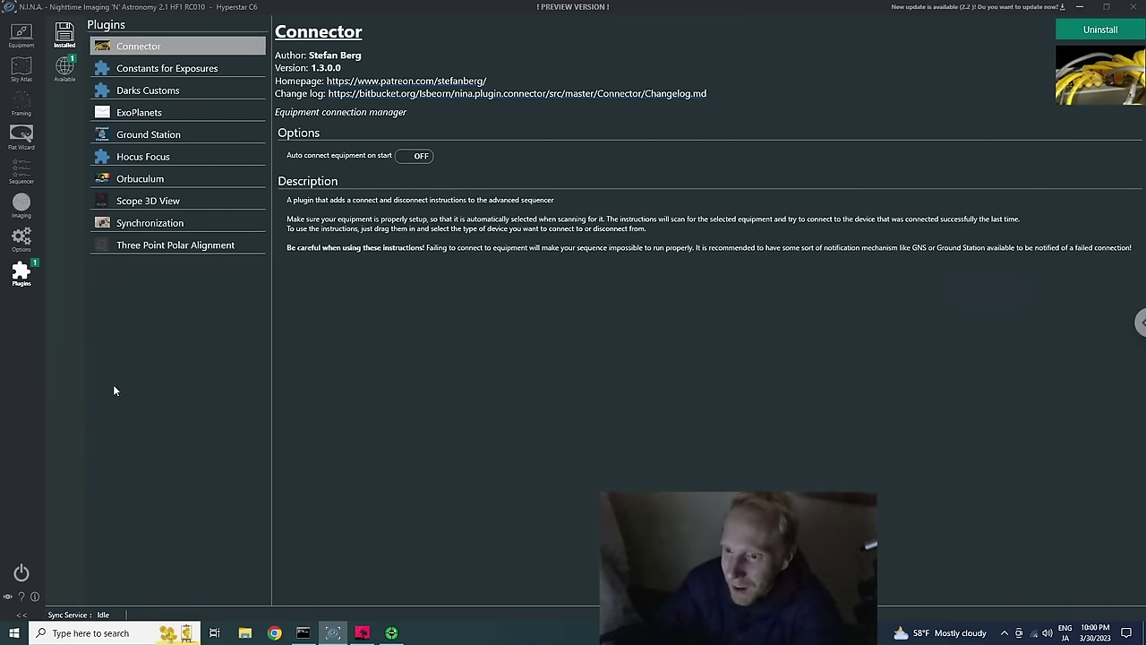
pyautogui.click(21, 172)
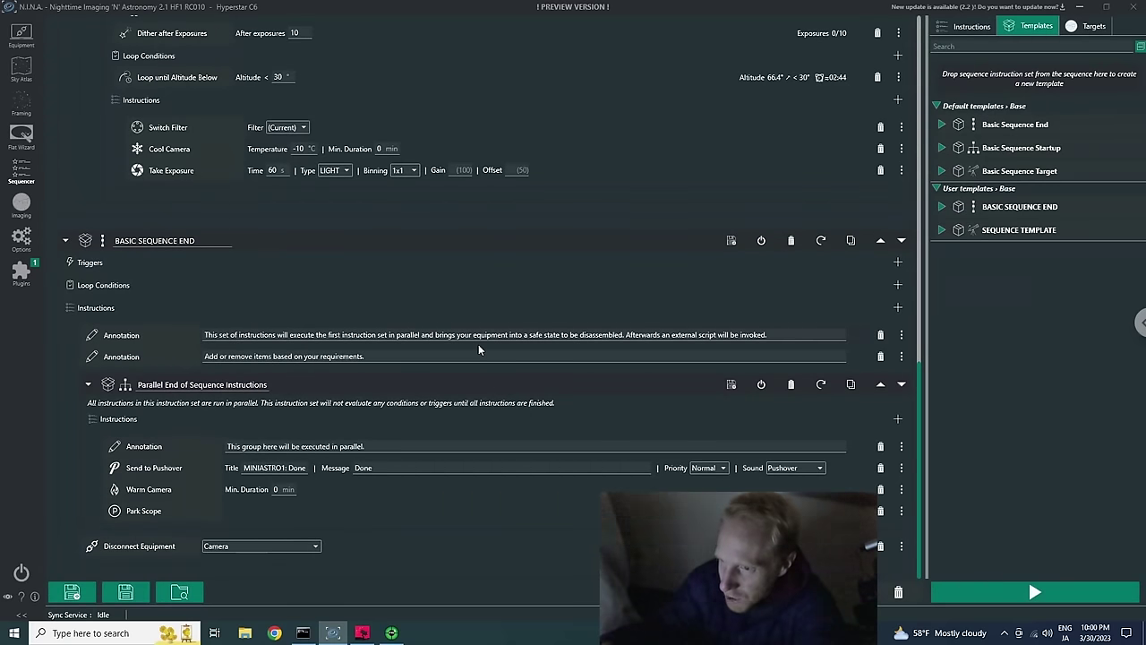
# - Review the advanced sequence from startup through the M 66 target to the end instructions, and start running it
pyautogui.scroll(8, 479, 348)
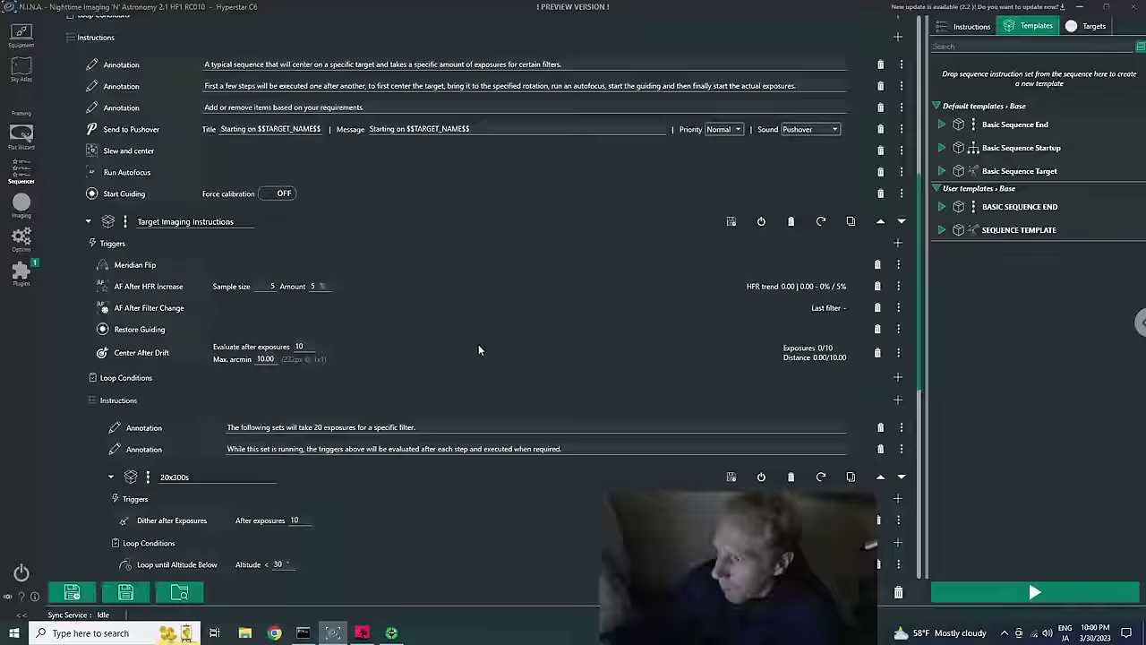
pyautogui.scroll(7, 478, 349)
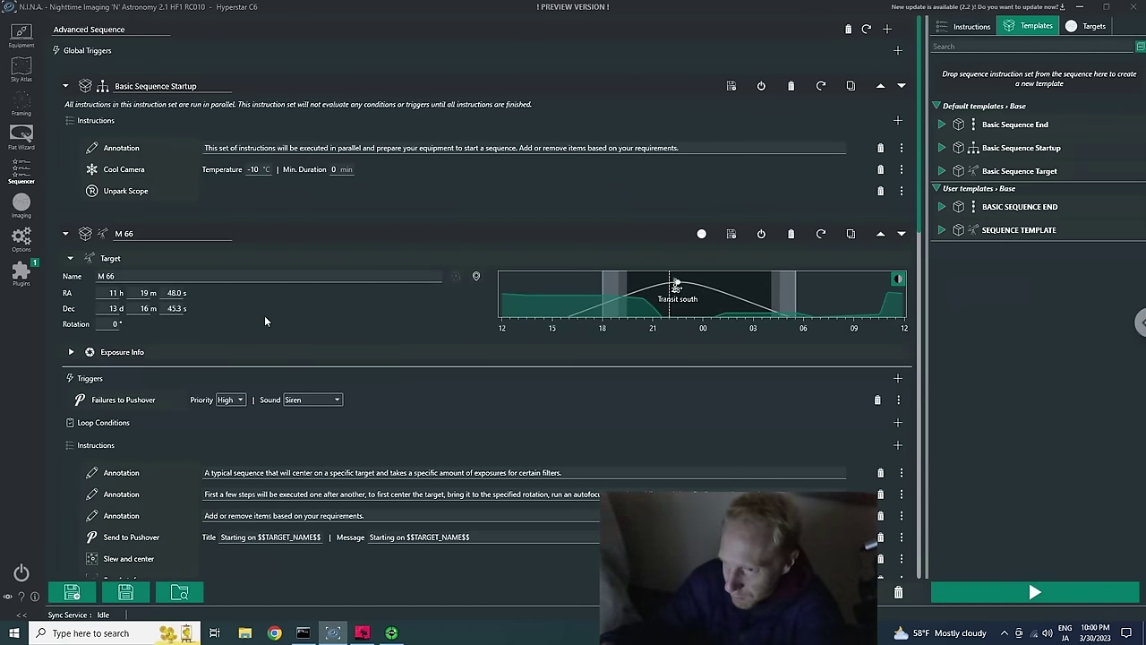
pyautogui.scroll(-8, 326, 297)
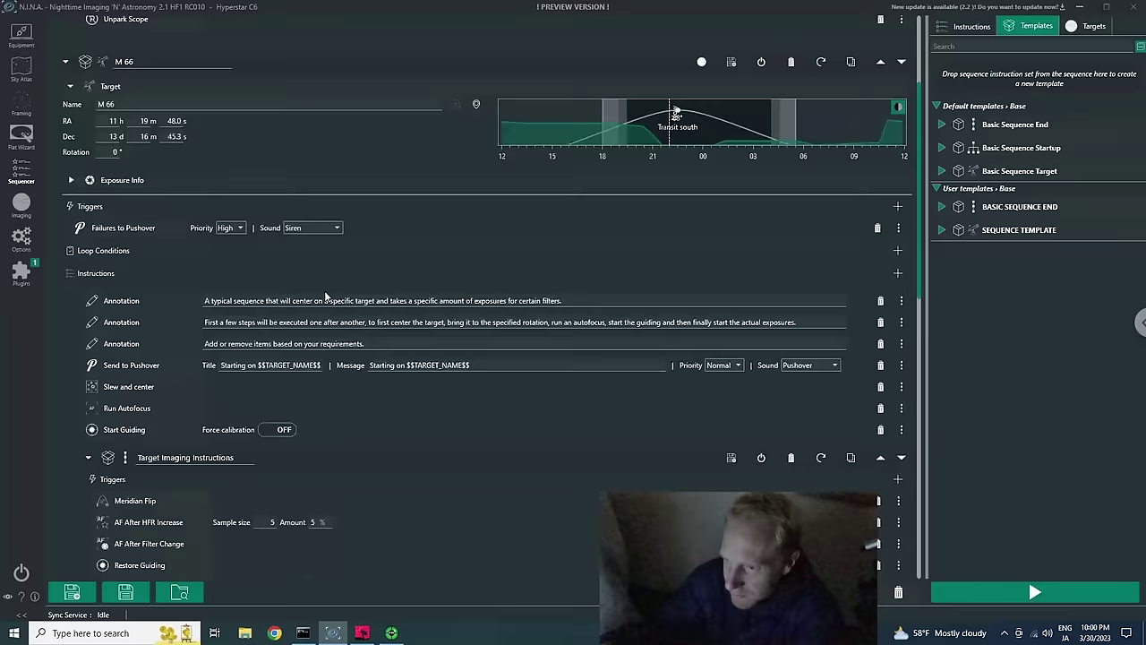
pyautogui.scroll(3, 283, 251)
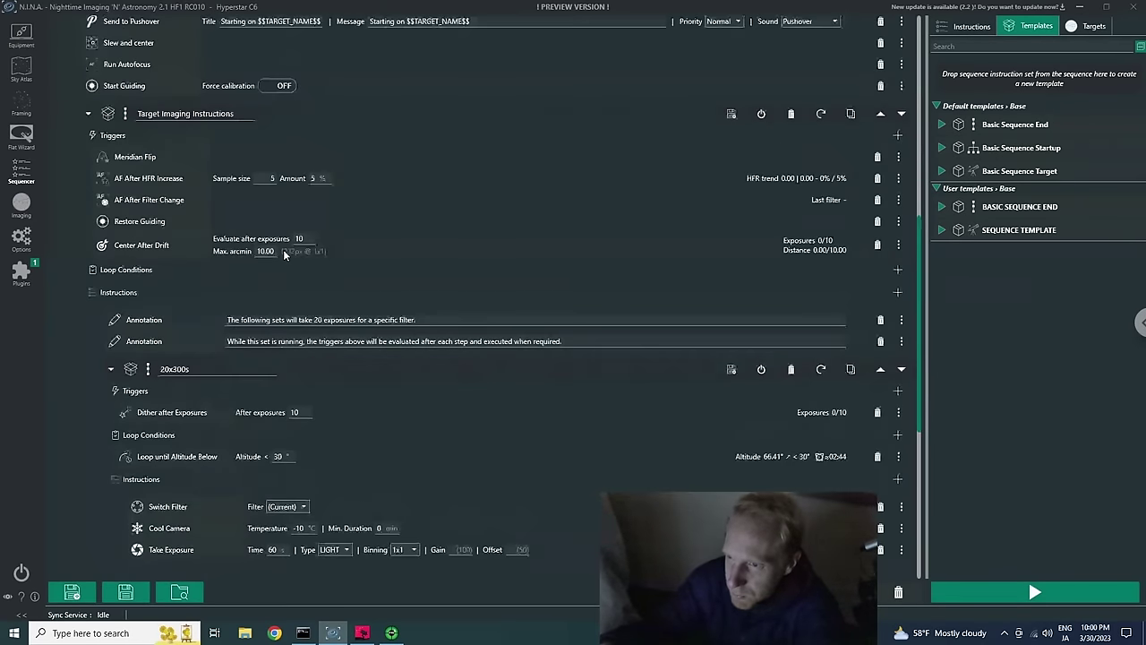
pyautogui.scroll(5, 283, 257)
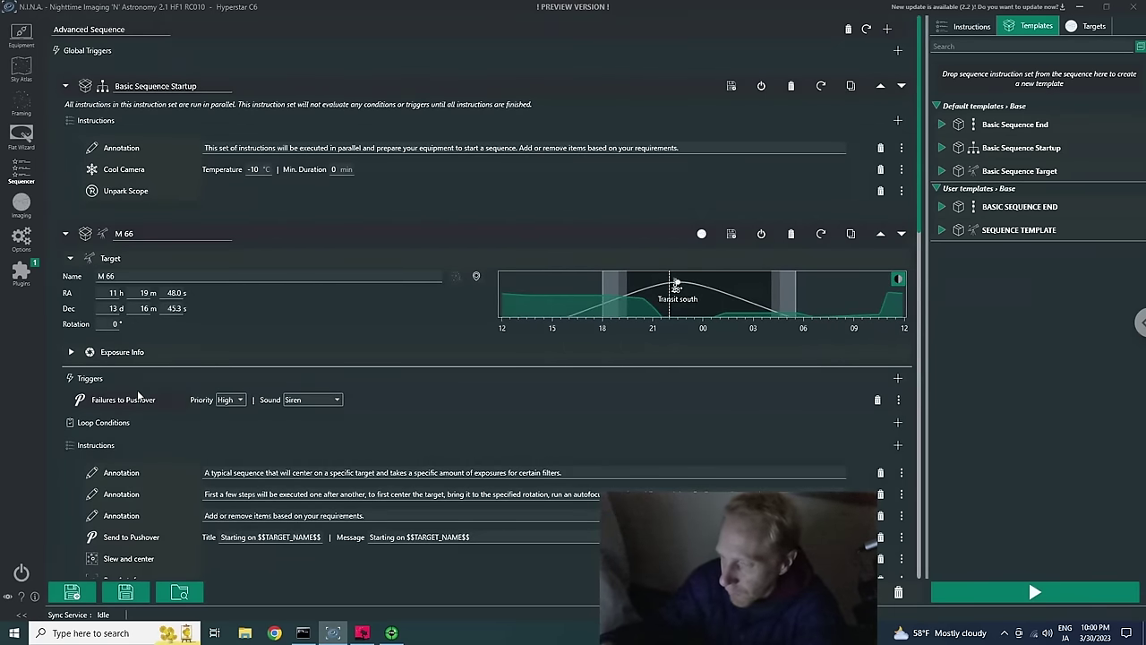
pyautogui.scroll(-5, 486, 416)
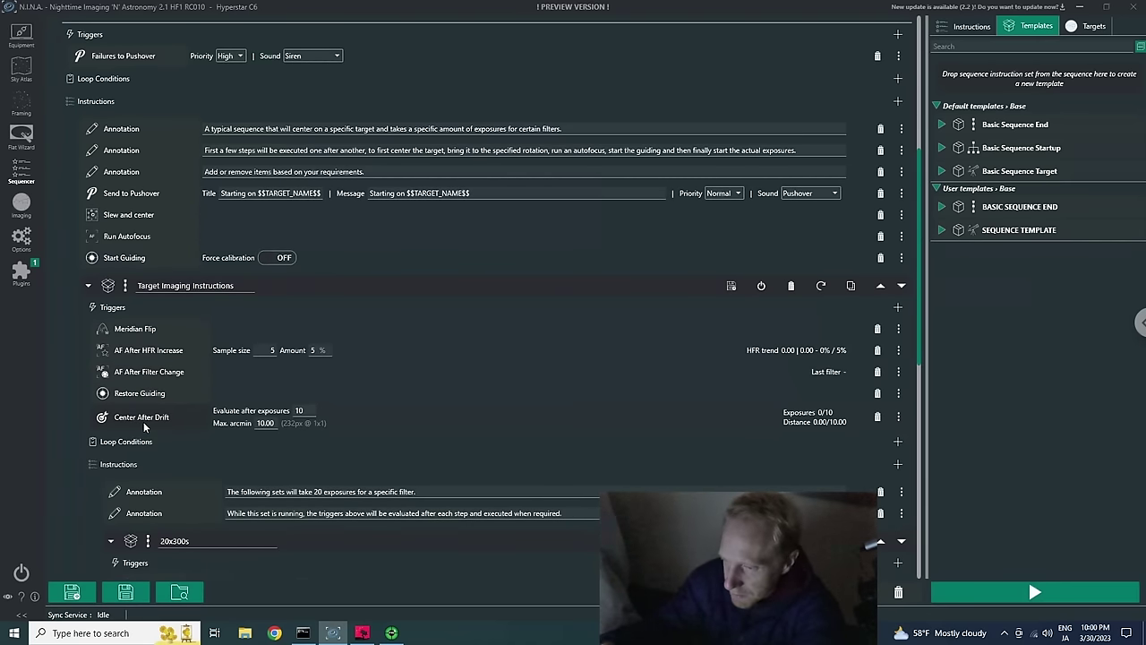
pyautogui.scroll(-6, 336, 399)
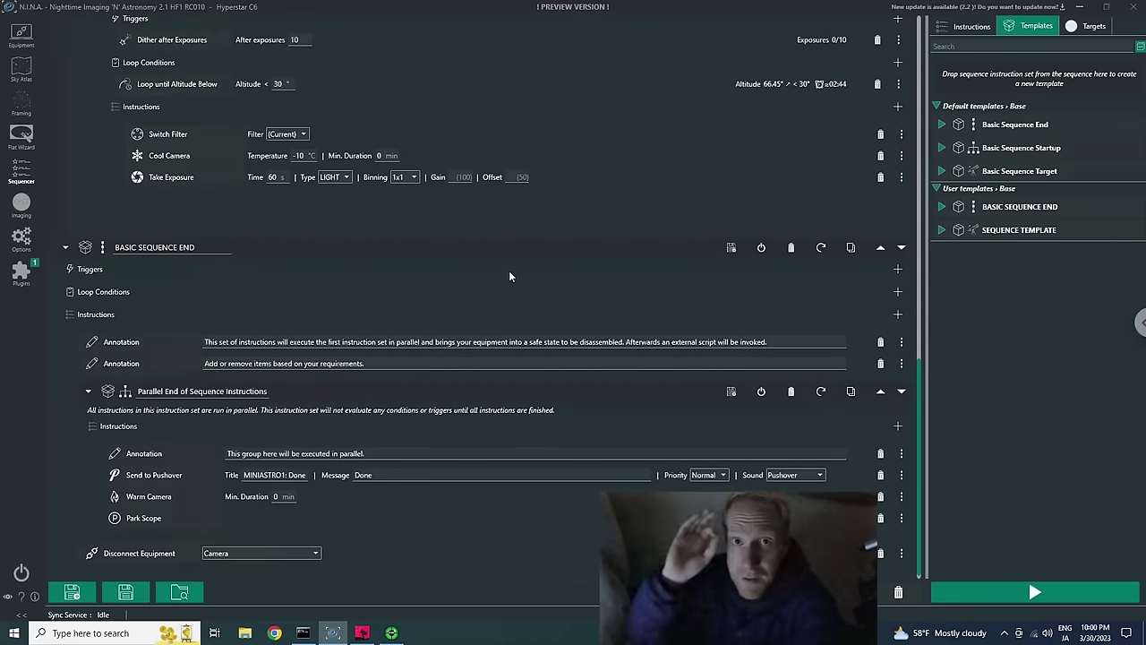
pyautogui.click(1034, 592)
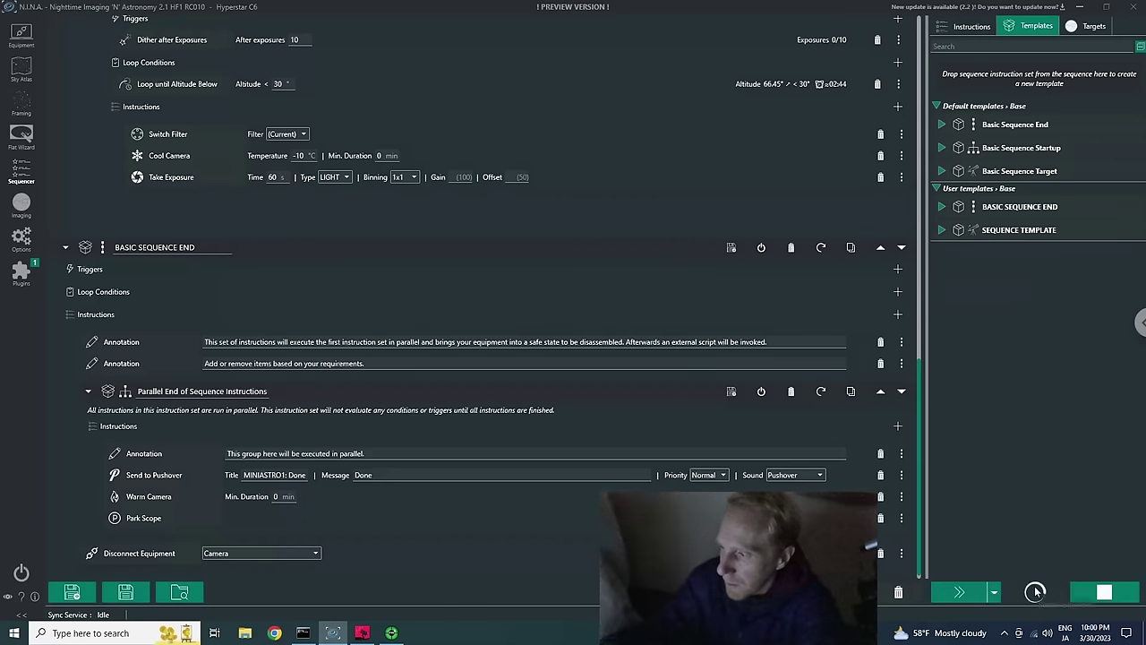